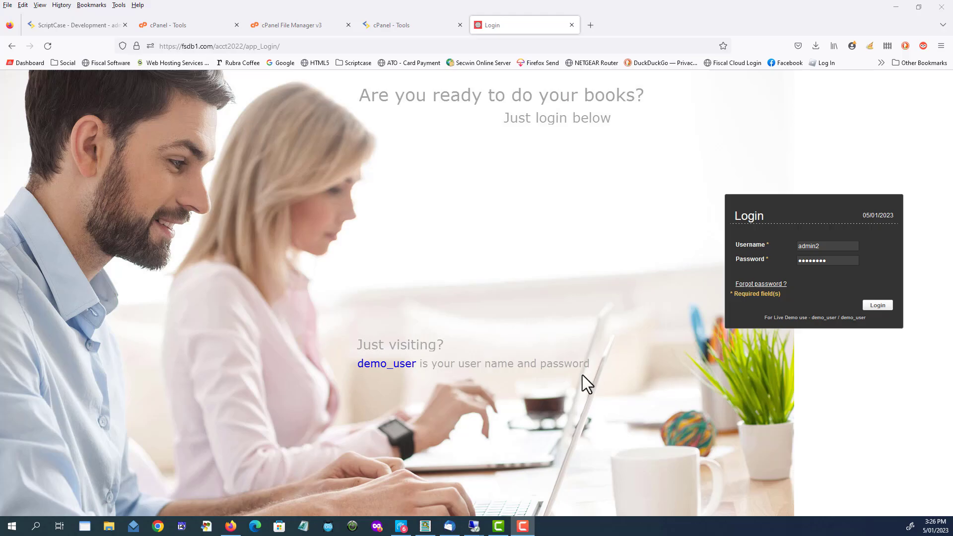
Log in with the filled-in credentials, go to Payroll and open the list of active employees.
{"action": "left_click", "coordinate": [877, 305]}
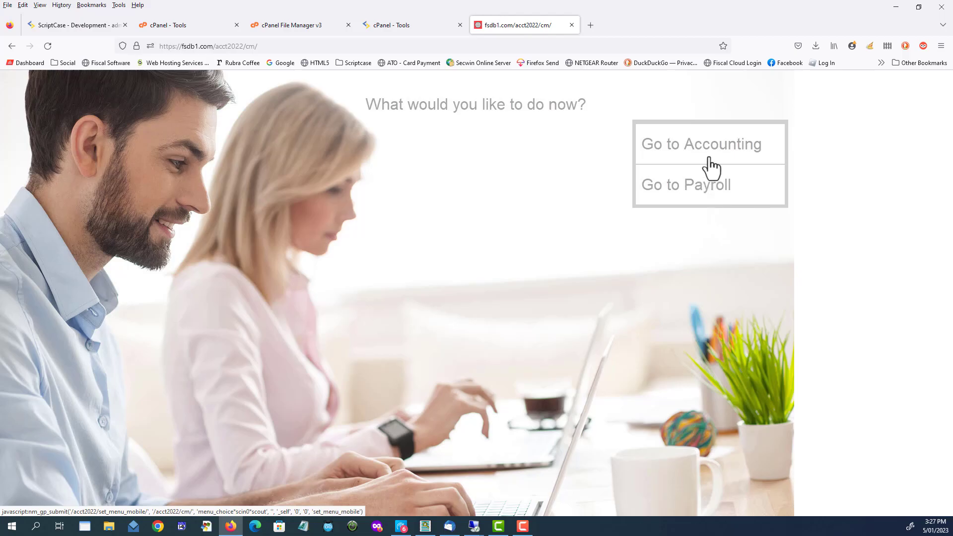
{"action": "left_click", "coordinate": [703, 194]}
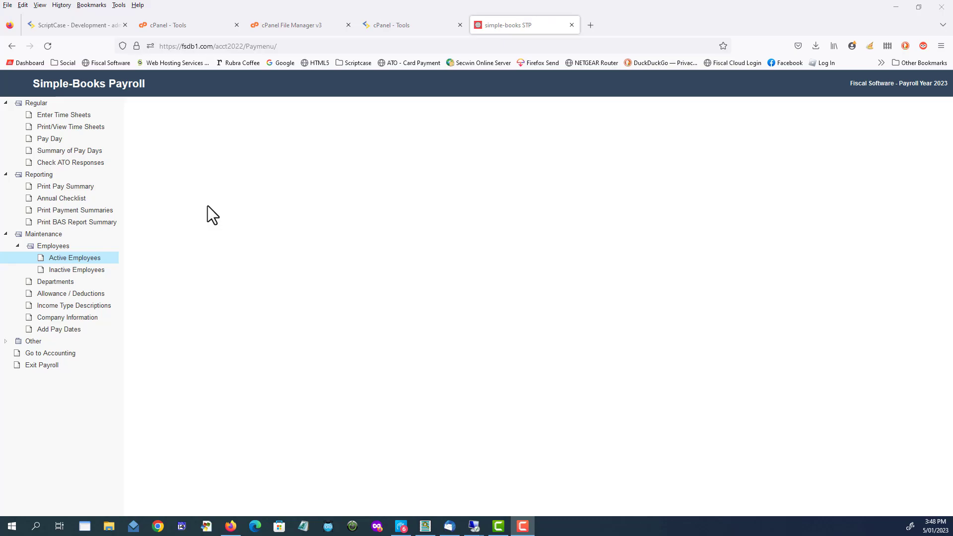
{"action": "left_click", "coordinate": [71, 258]}
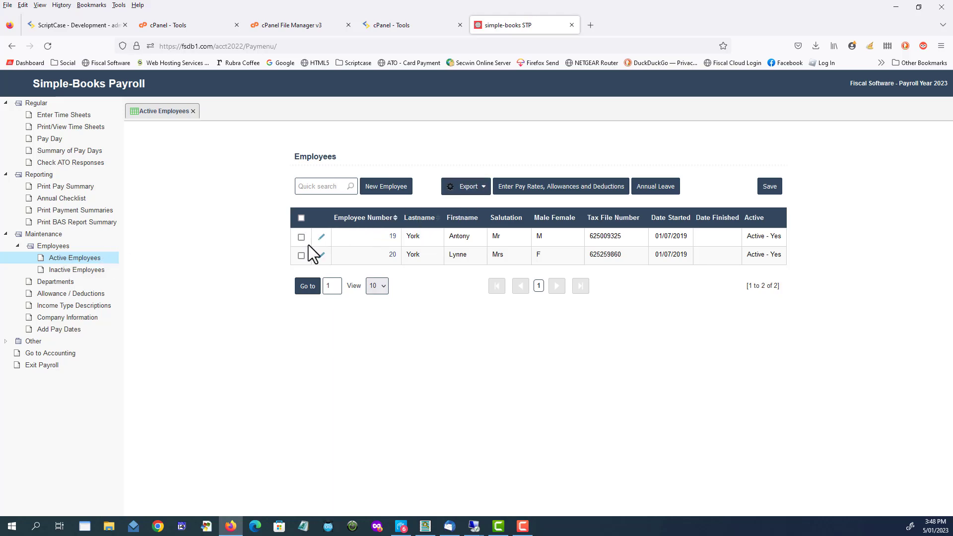
In the first employee's employment conditions, set the employment basis to Full Time and the cessation type to Still Employed.
{"action": "left_click", "coordinate": [321, 237]}
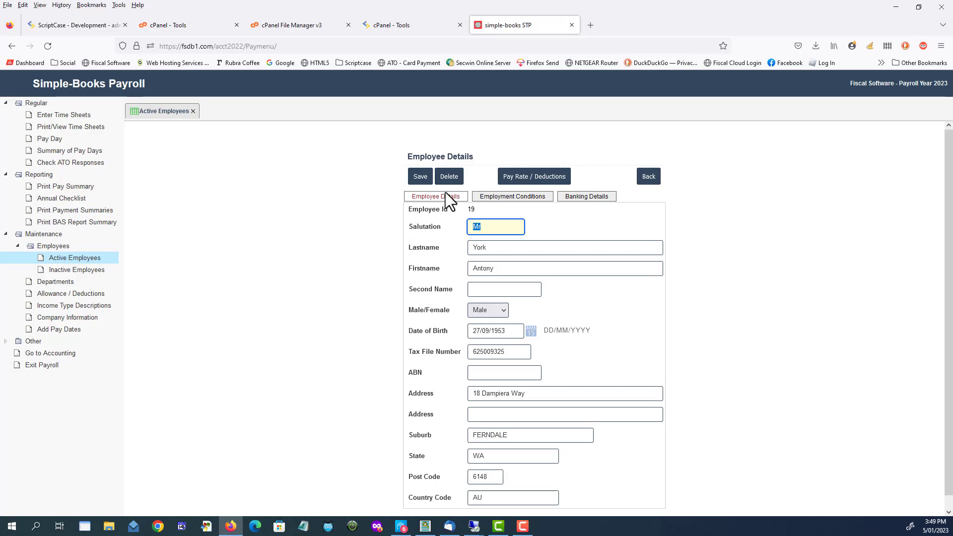
{"action": "left_click", "coordinate": [518, 198]}
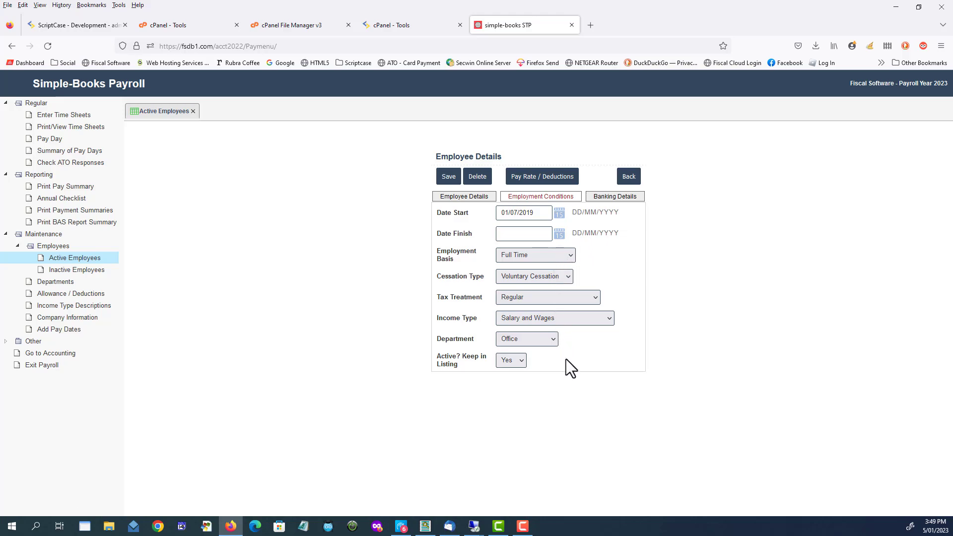
{"action": "left_click", "coordinate": [538, 254]}
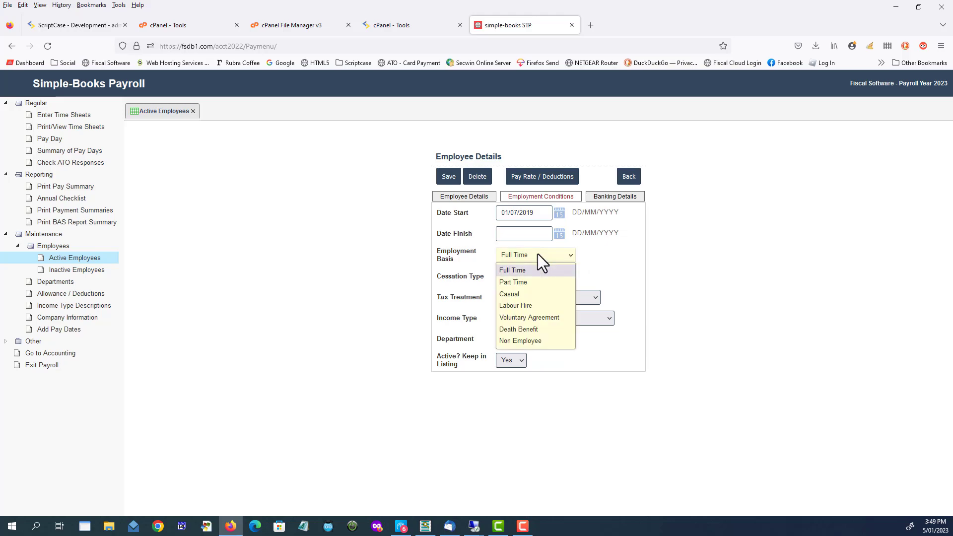
{"action": "left_click", "coordinate": [517, 271]}
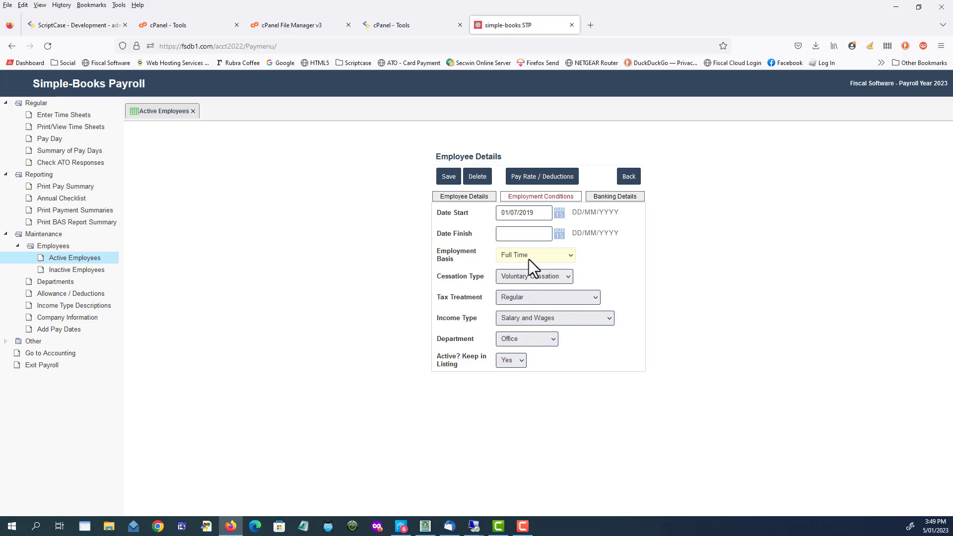
{"action": "left_click", "coordinate": [567, 277]}
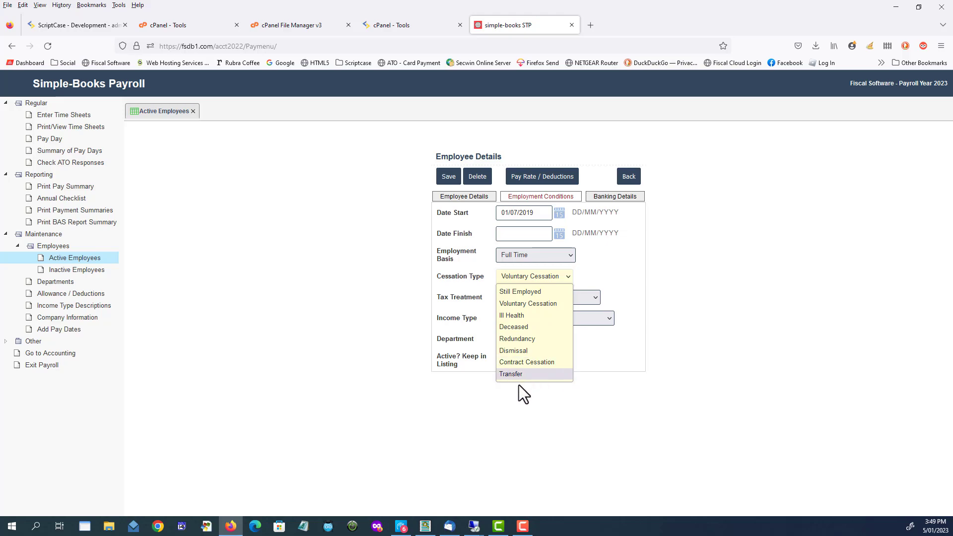
{"action": "left_click", "coordinate": [516, 291]}
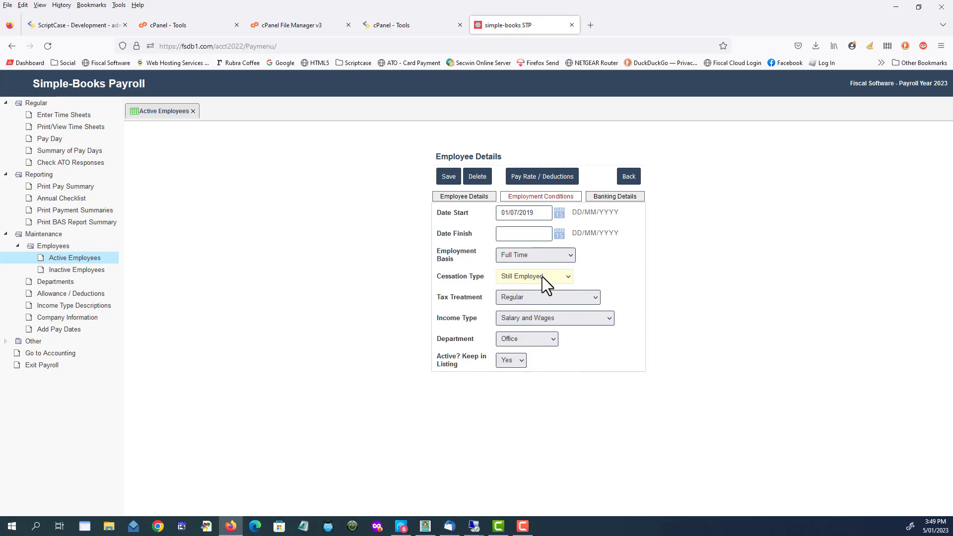
{"action": "left_click", "coordinate": [545, 277]}
{"action": "left_click", "coordinate": [517, 291]}
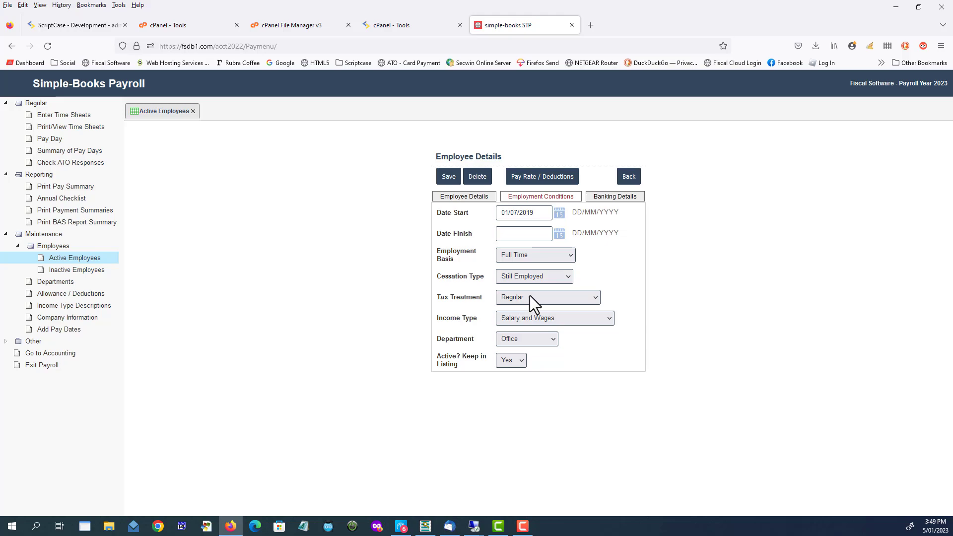
Set the tax treatment to Regular and the income type to Salary and Wages, and save the employee record.
{"action": "left_click", "coordinate": [595, 297]}
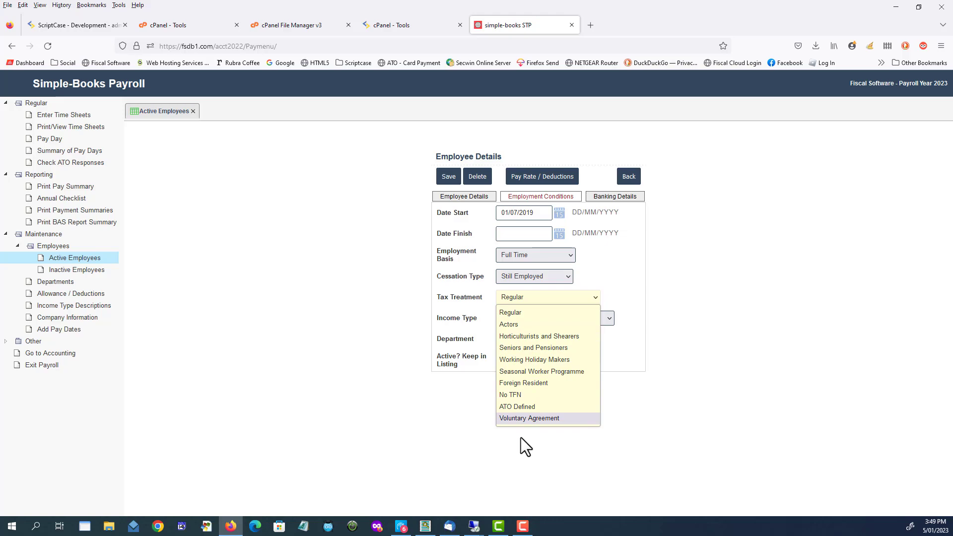
{"action": "left_click", "coordinate": [520, 310]}
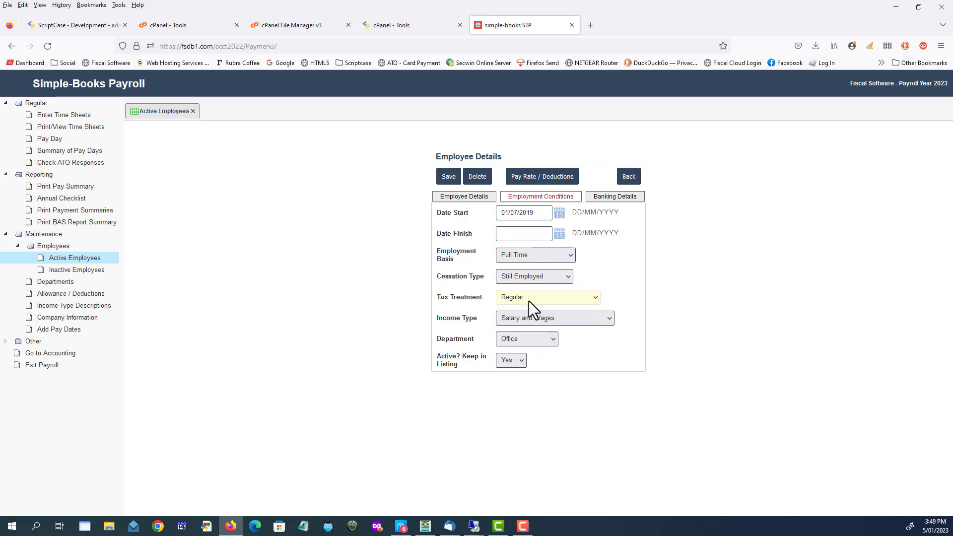
{"action": "left_click", "coordinate": [575, 325]}
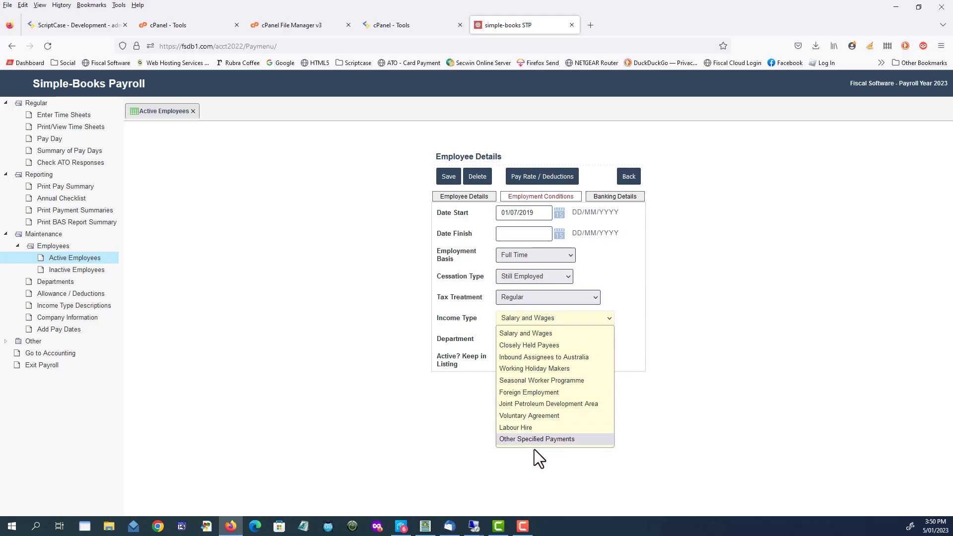
{"action": "left_click", "coordinate": [537, 321]}
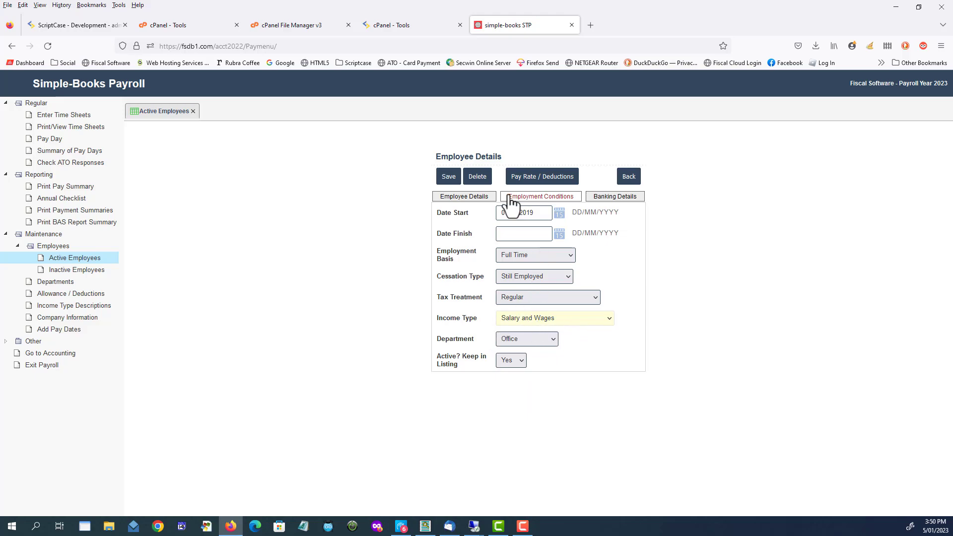
{"action": "left_click", "coordinate": [448, 178]}
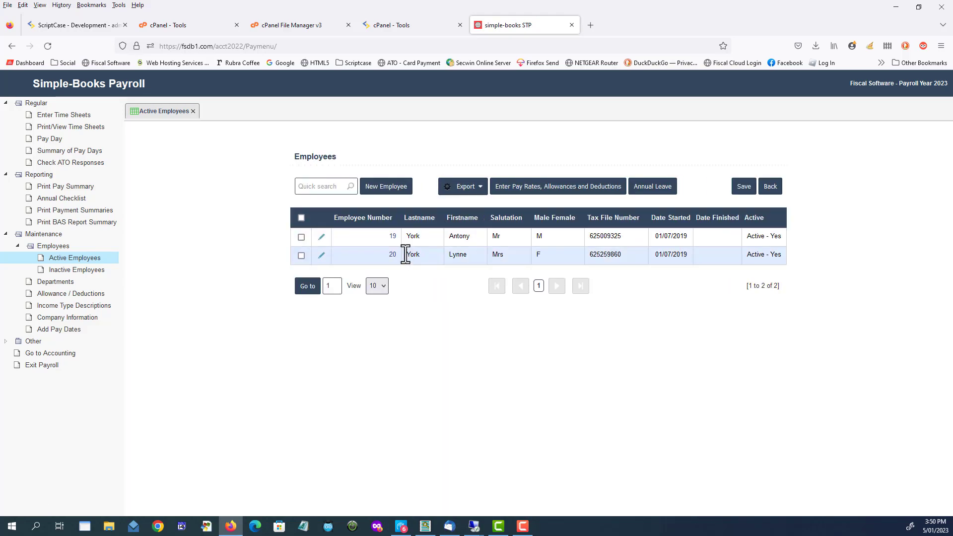
Open the first employee's pay rates, allowances and deductions, and bring up the tax information.
{"action": "left_click", "coordinate": [301, 237]}
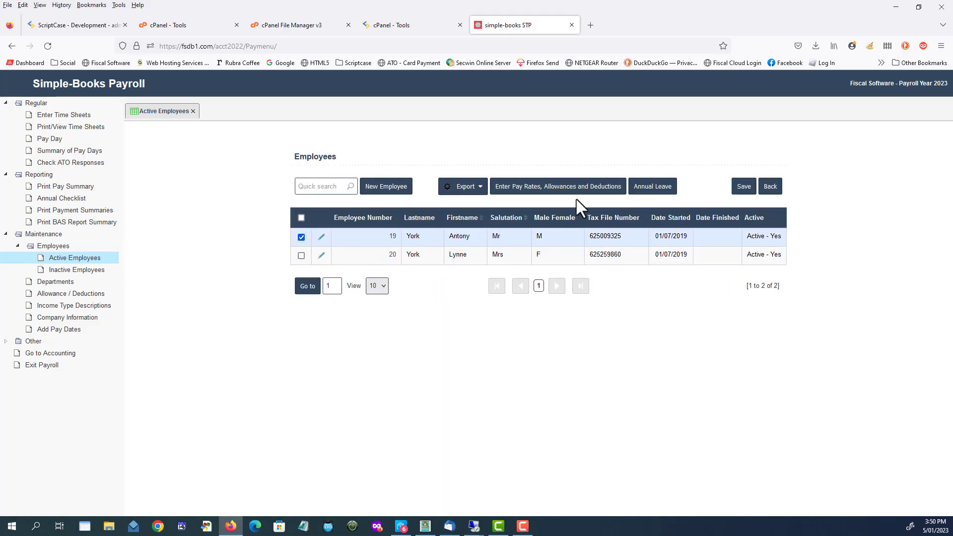
{"action": "left_click", "coordinate": [549, 188]}
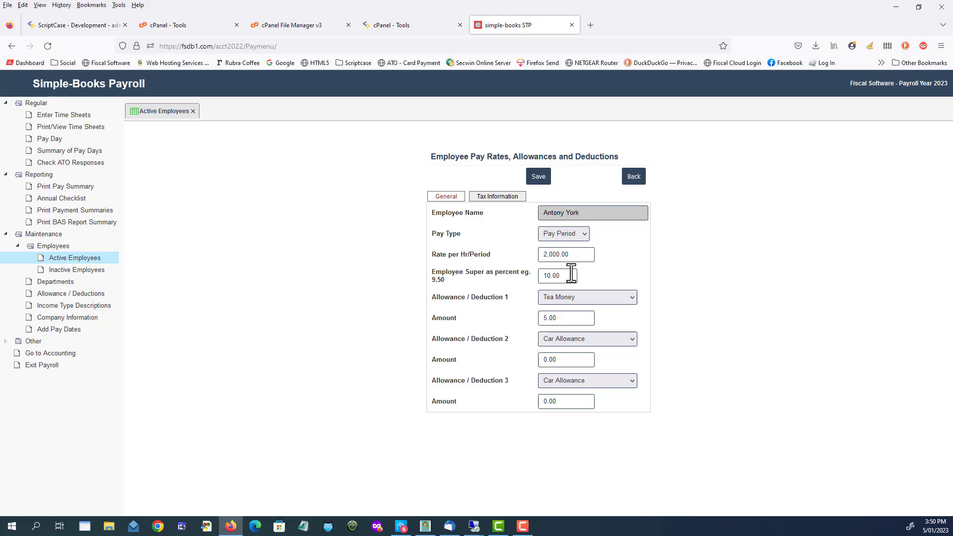
{"action": "left_click", "coordinate": [496, 197]}
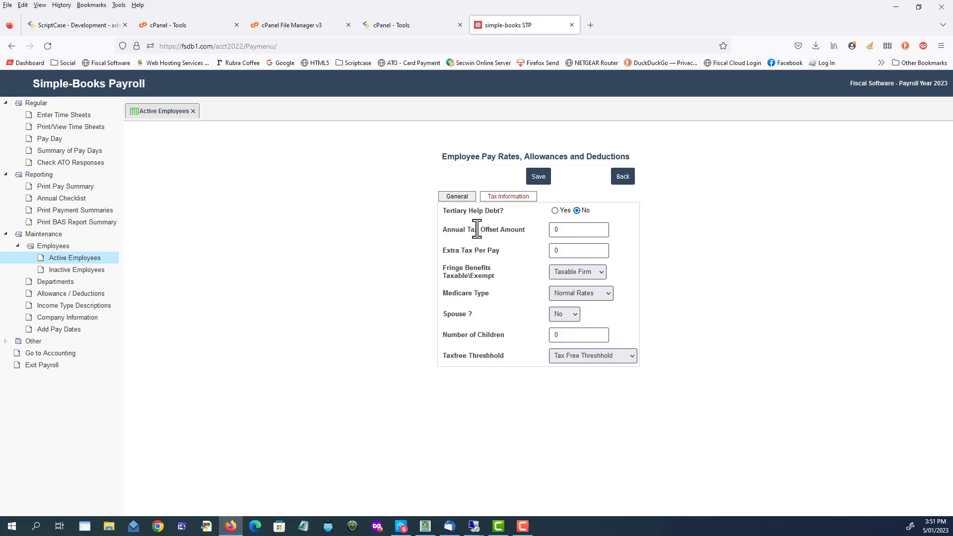
Use Taxable Firm for fringe benefits, Normal Rates for Medicare and Tax Free Threshhold for the threshold, and save the tax information.
{"action": "left_click", "coordinate": [583, 250]}
{"action": "left_click", "coordinate": [576, 273]}
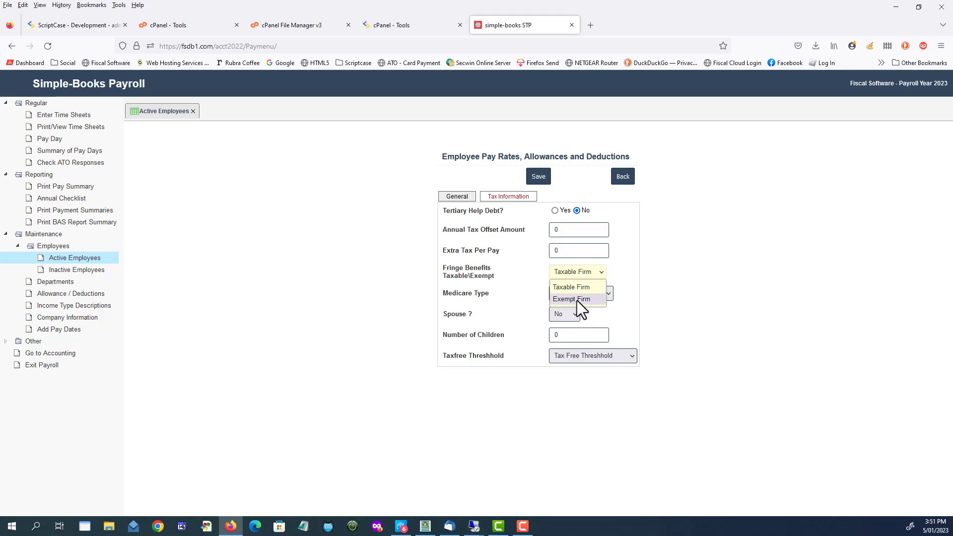
{"action": "left_click", "coordinate": [584, 272]}
{"action": "left_click", "coordinate": [594, 293]}
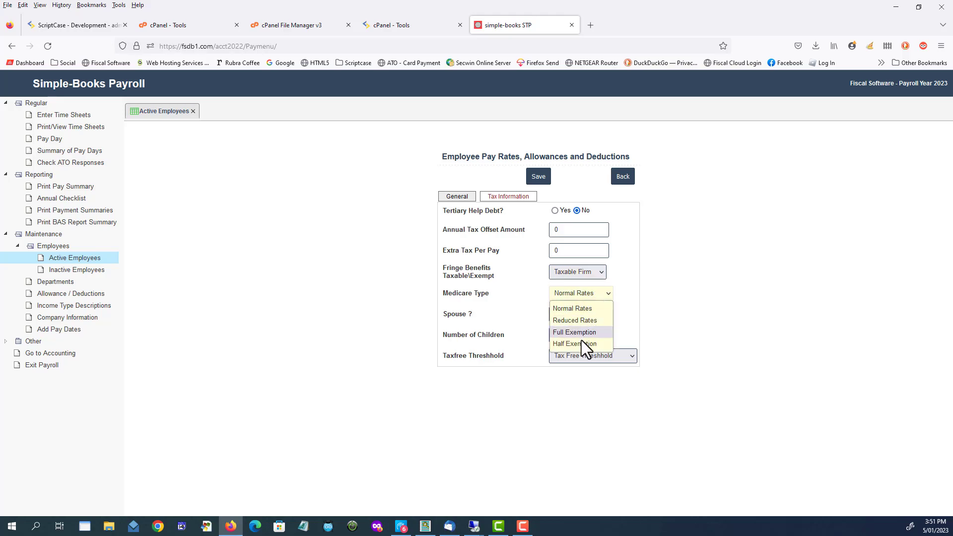
{"action": "left_click", "coordinate": [578, 291]}
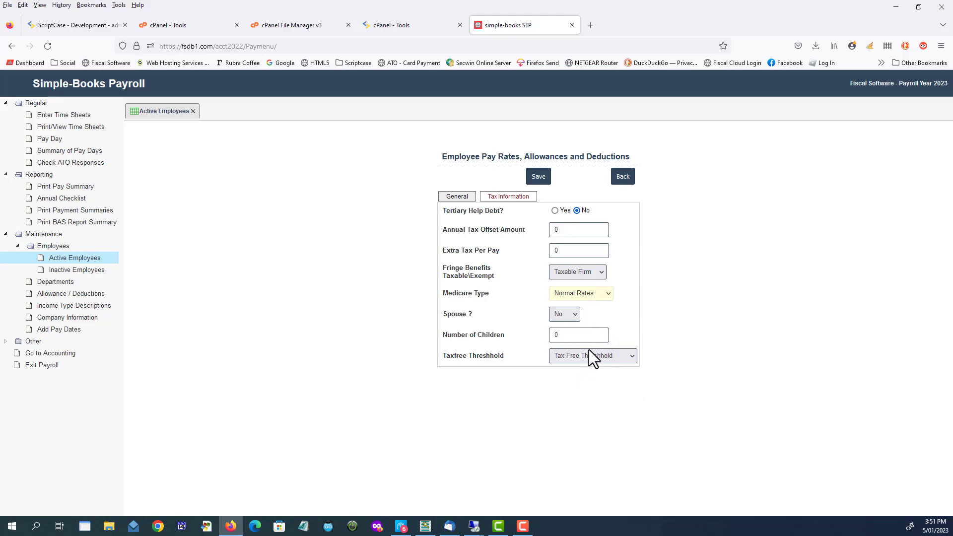
{"action": "left_click", "coordinate": [610, 367]}
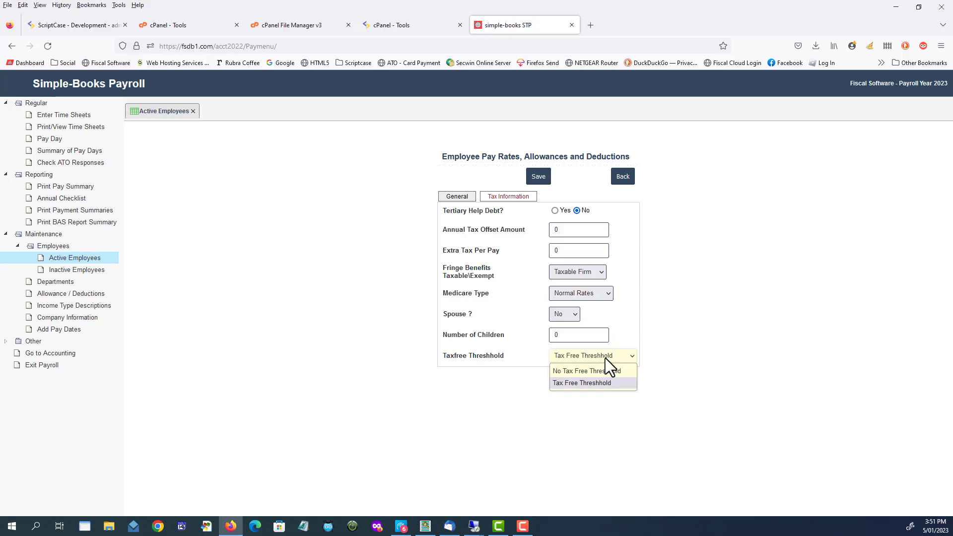
{"action": "left_click", "coordinate": [593, 382]}
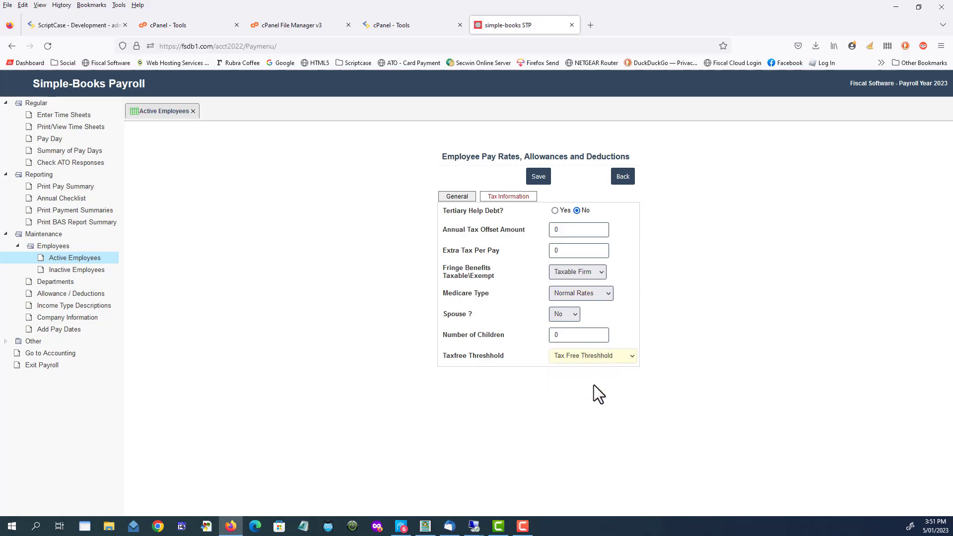
{"action": "left_click", "coordinate": [538, 177]}
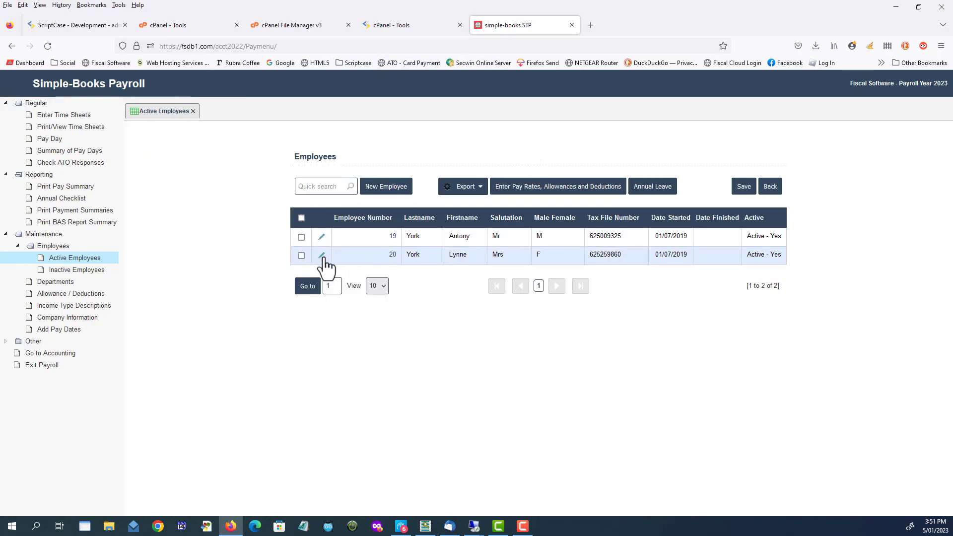
Review the second employee's pay rates and deductions along with the tax information, and save that record.
{"action": "left_click", "coordinate": [322, 255]}
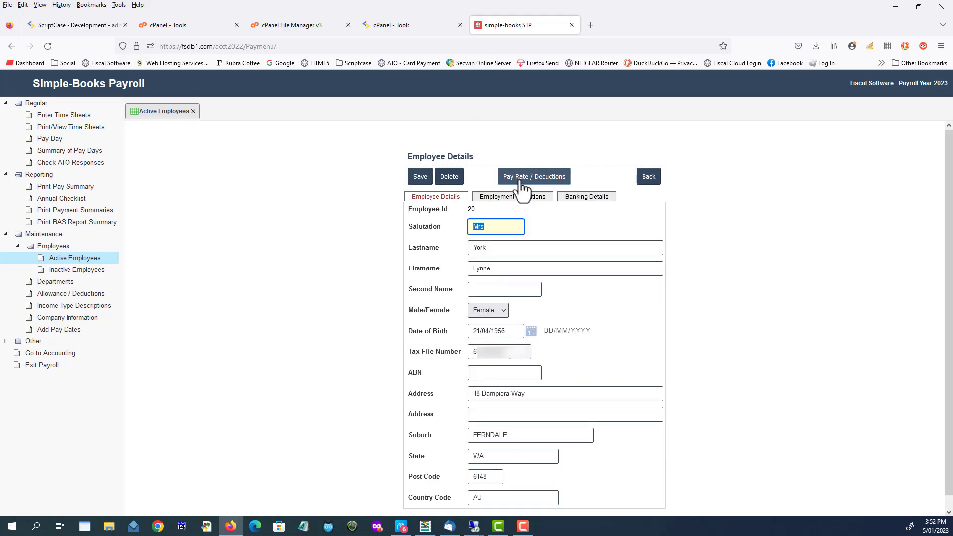
{"action": "left_click", "coordinate": [520, 180]}
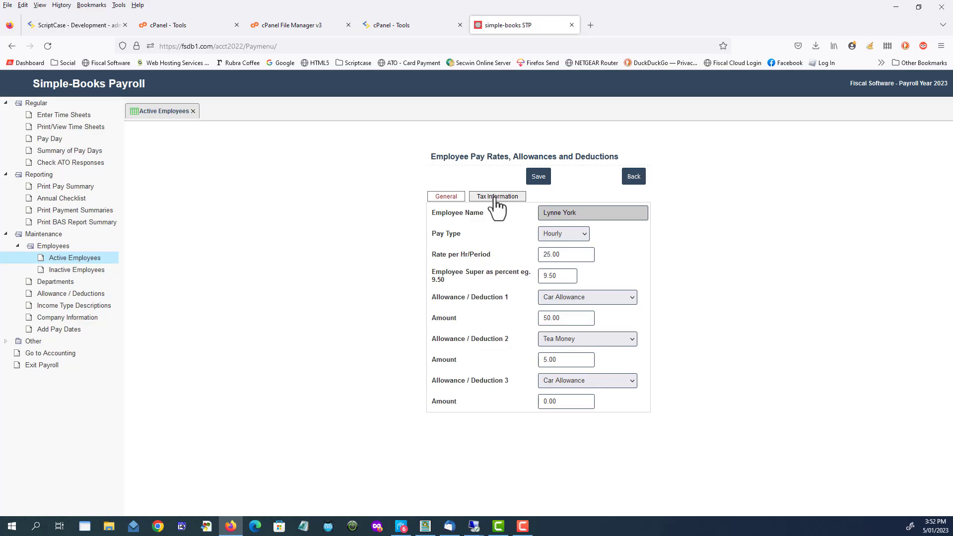
{"action": "left_click", "coordinate": [494, 197]}
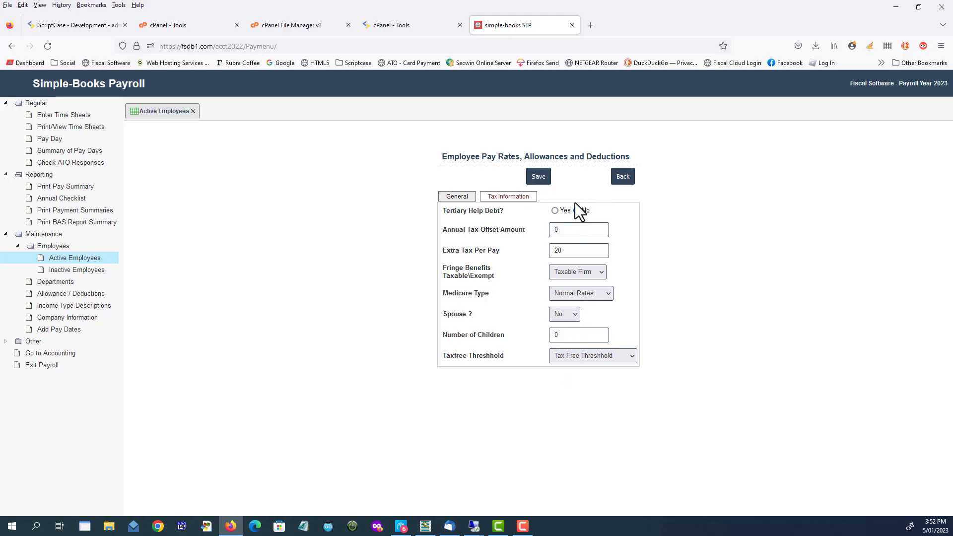
{"action": "left_click", "coordinate": [540, 178]}
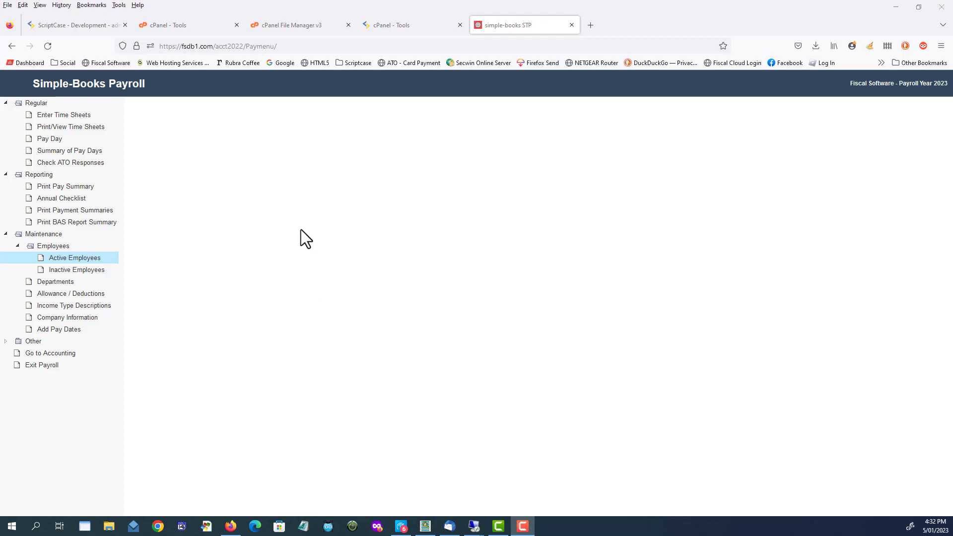
Start entering time sheets for the pay period 2022-07-01 to 2022-07-31.
{"action": "left_click", "coordinate": [78, 118]}
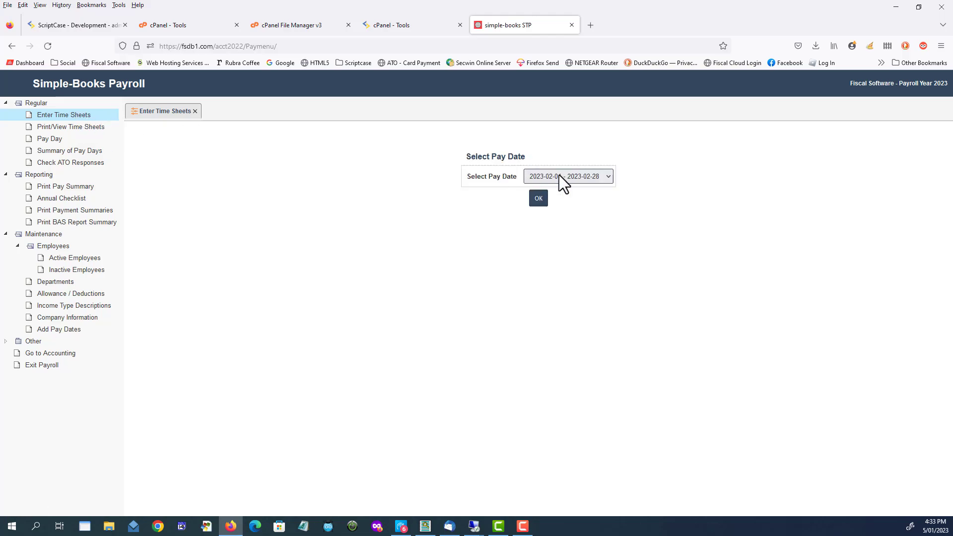
{"action": "left_click", "coordinate": [559, 174]}
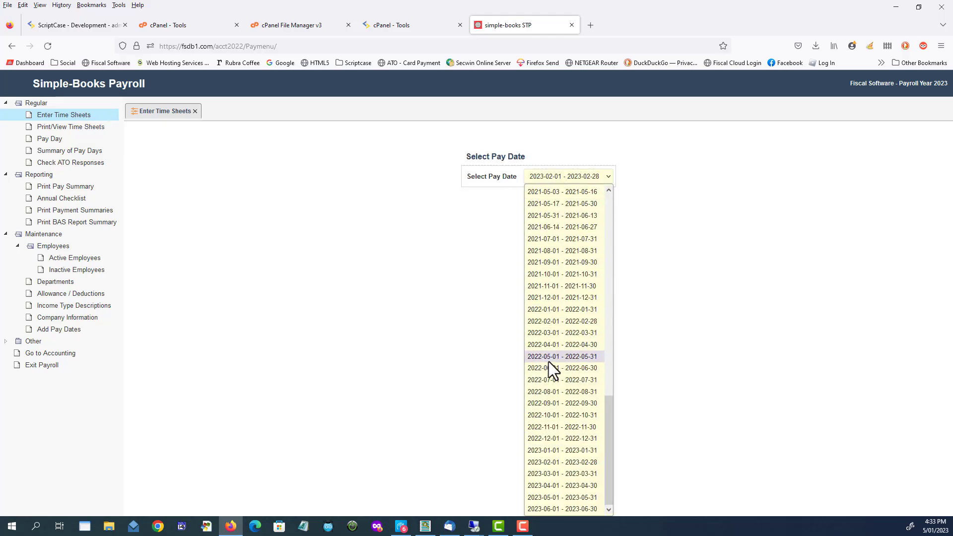
{"action": "left_click", "coordinate": [543, 379]}
{"action": "left_click", "coordinate": [537, 201]}
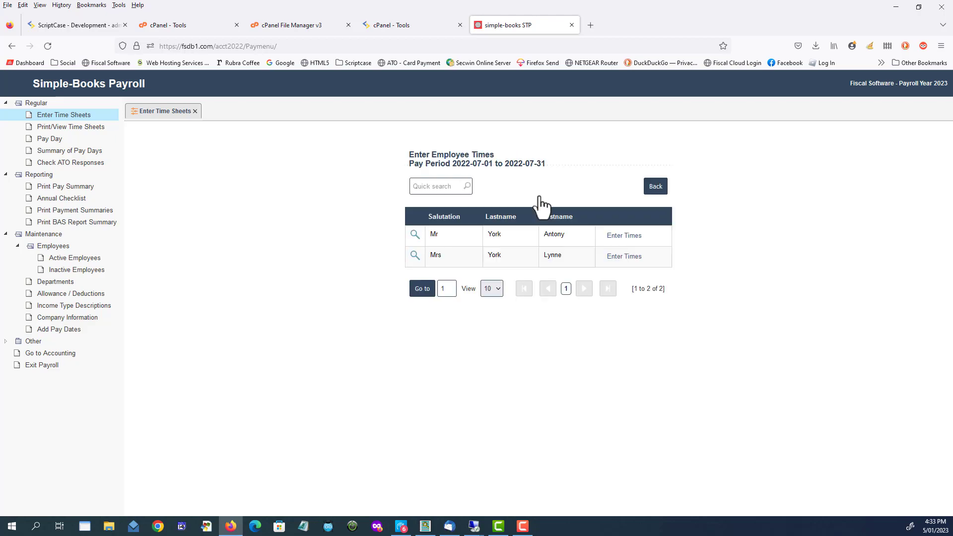
Open the first employee's timesheet for the period, save it and return to the employee list.
{"action": "left_click", "coordinate": [627, 237]}
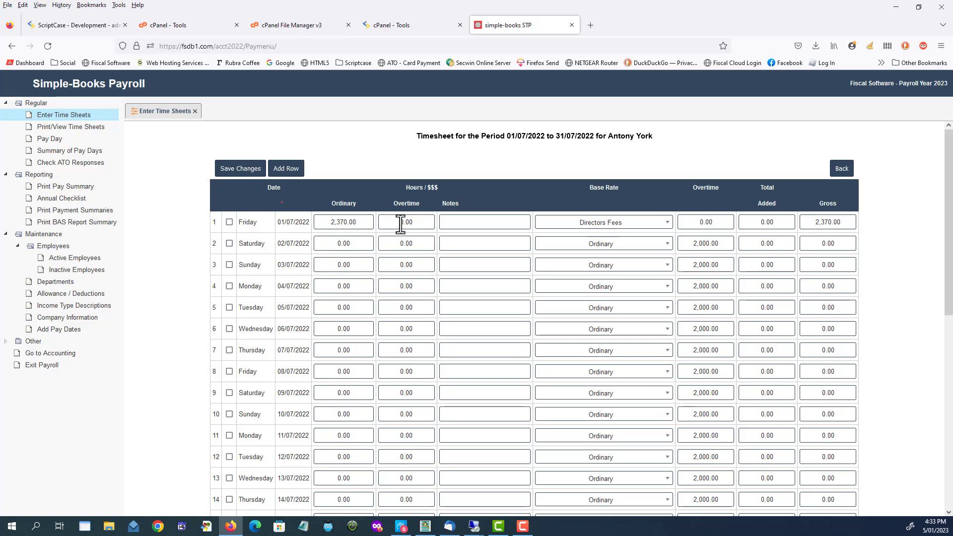
{"action": "left_click", "coordinate": [469, 221]}
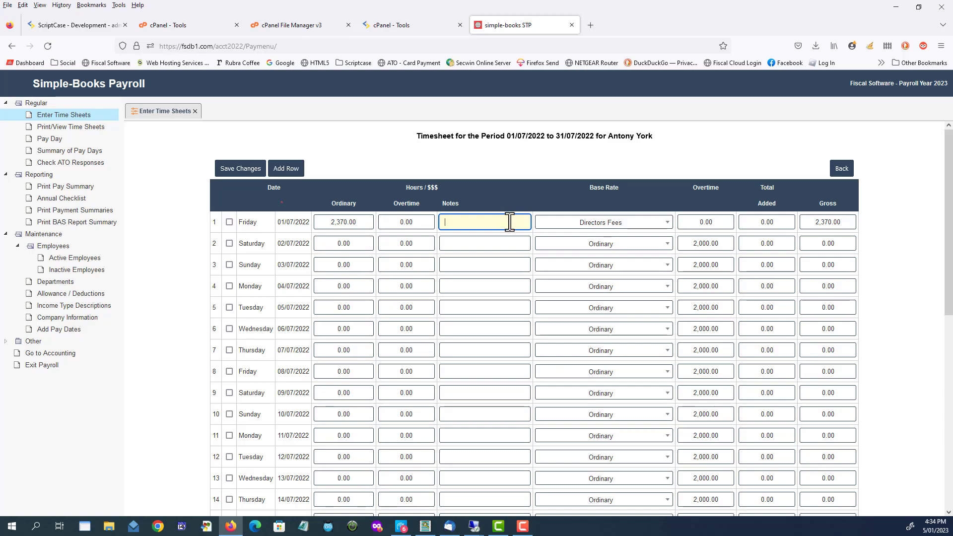
{"action": "left_click", "coordinate": [237, 172]}
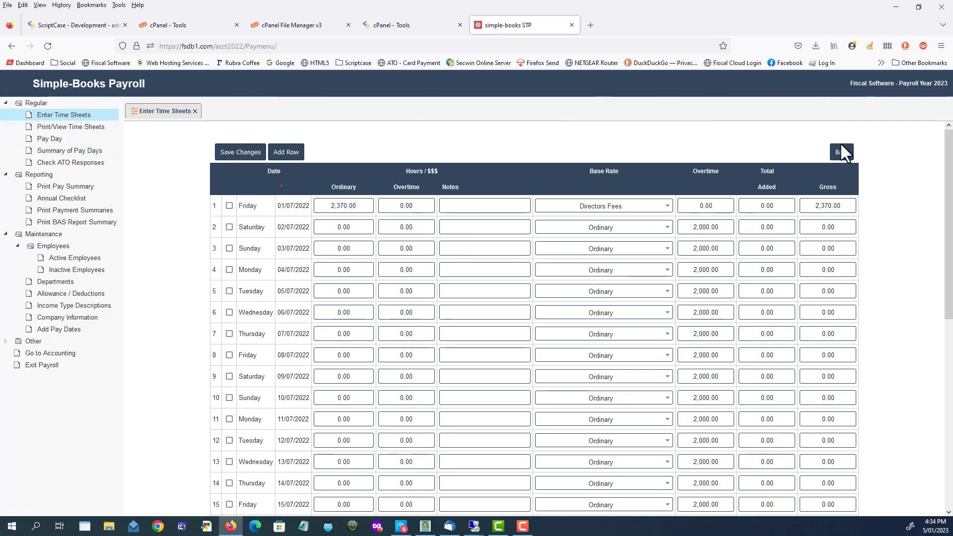
{"action": "left_click", "coordinate": [837, 151]}
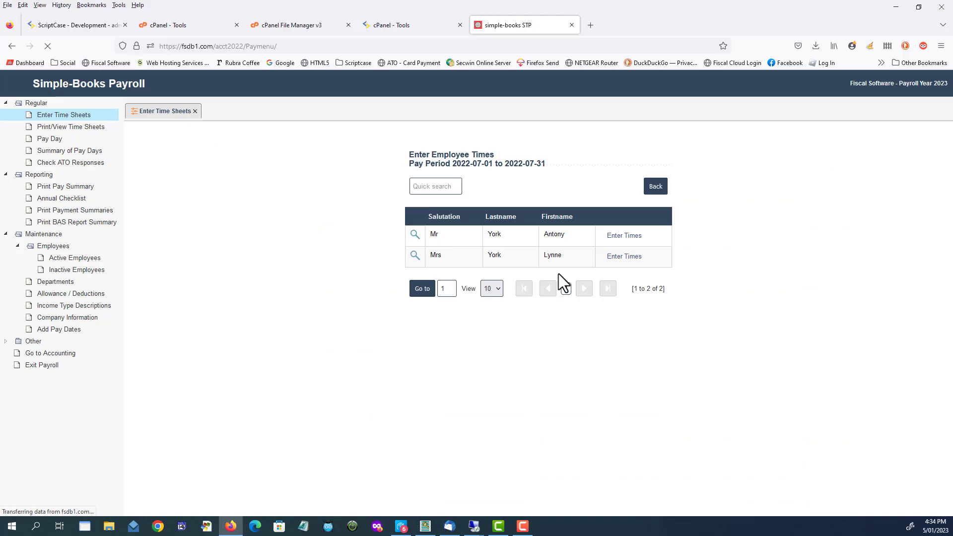
Open the second employee's timesheet for the period and examine the base rate options available for 02/07/2022.
{"action": "left_click", "coordinate": [619, 257]}
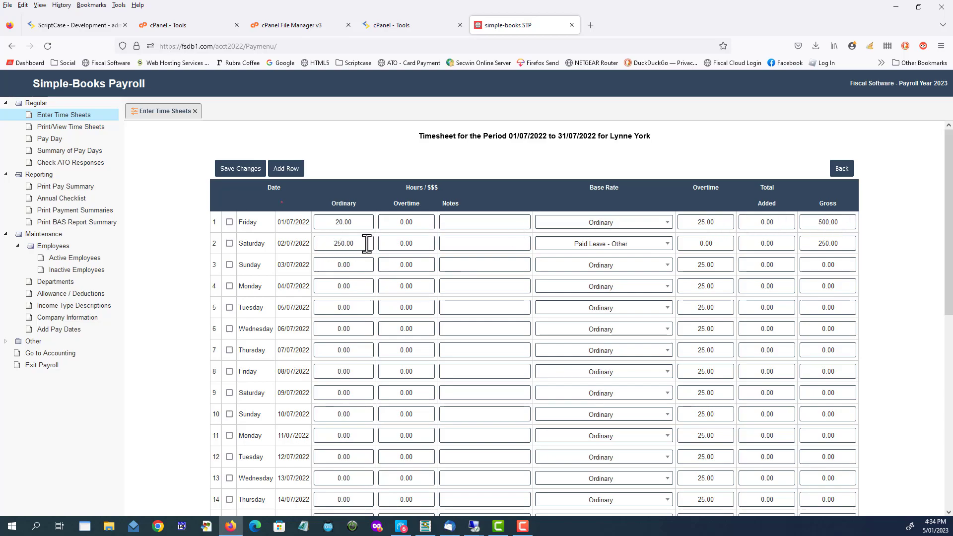
{"action": "left_click", "coordinate": [668, 244]}
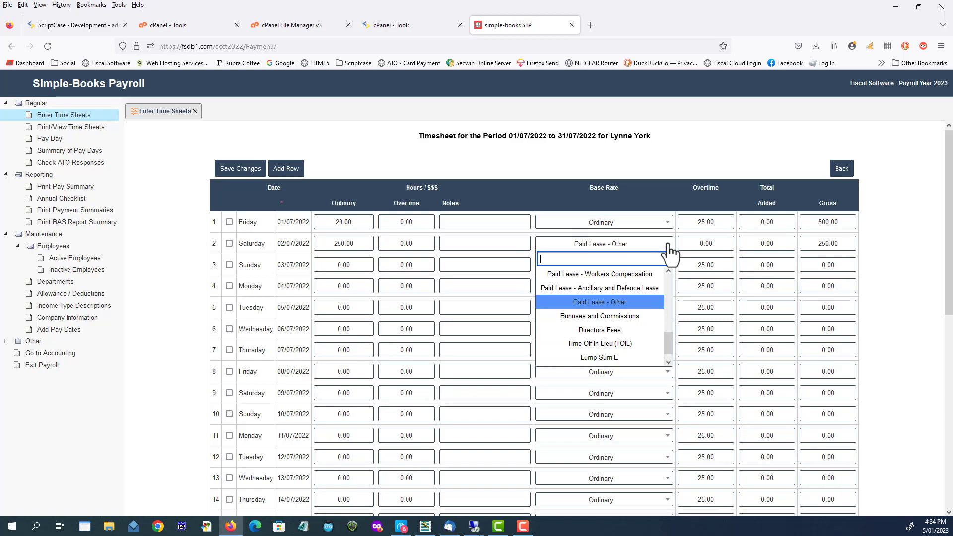
{"action": "left_click_drag", "start_coordinate": [669, 344], "coordinate": [656, 254]}
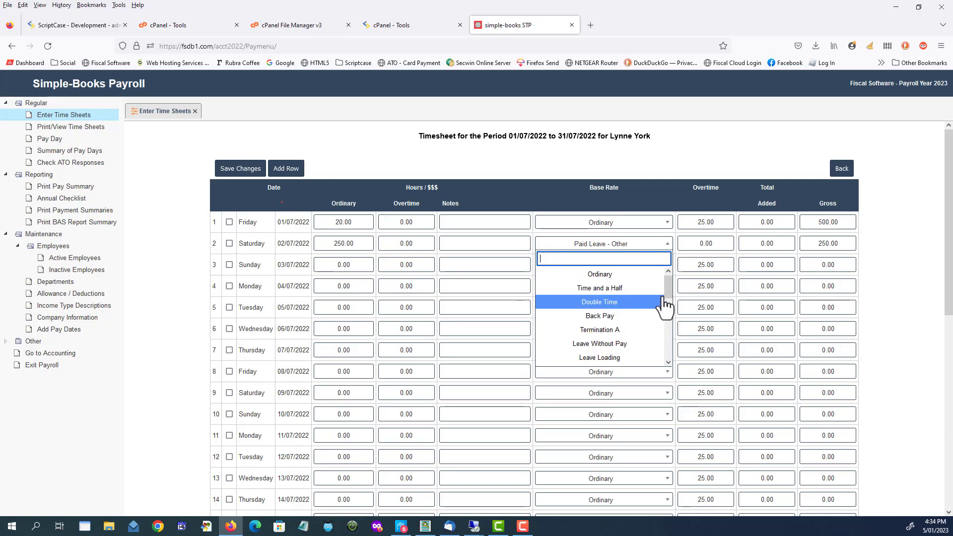
{"action": "left_click_drag", "start_coordinate": [667, 287], "coordinate": [666, 299]}
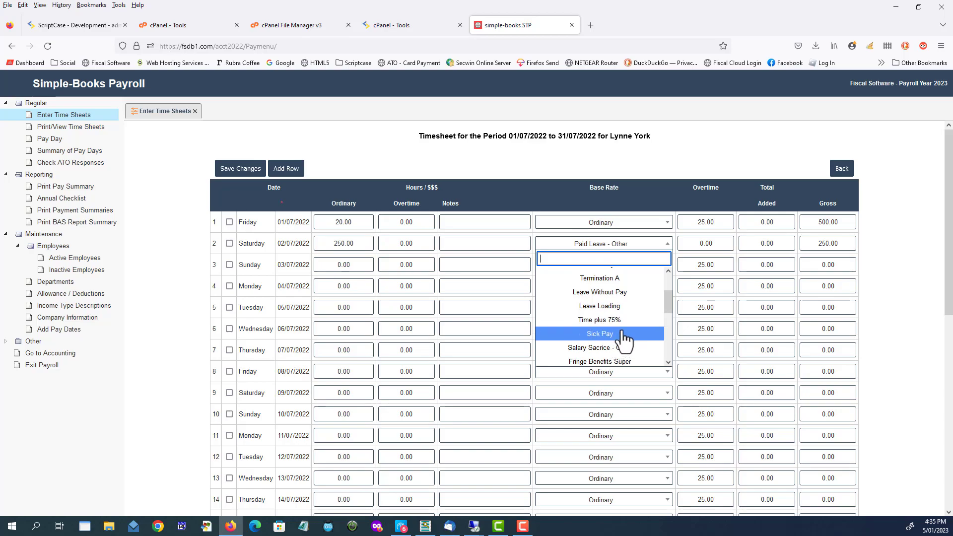
{"action": "left_click_drag", "start_coordinate": [668, 303], "coordinate": [669, 320]}
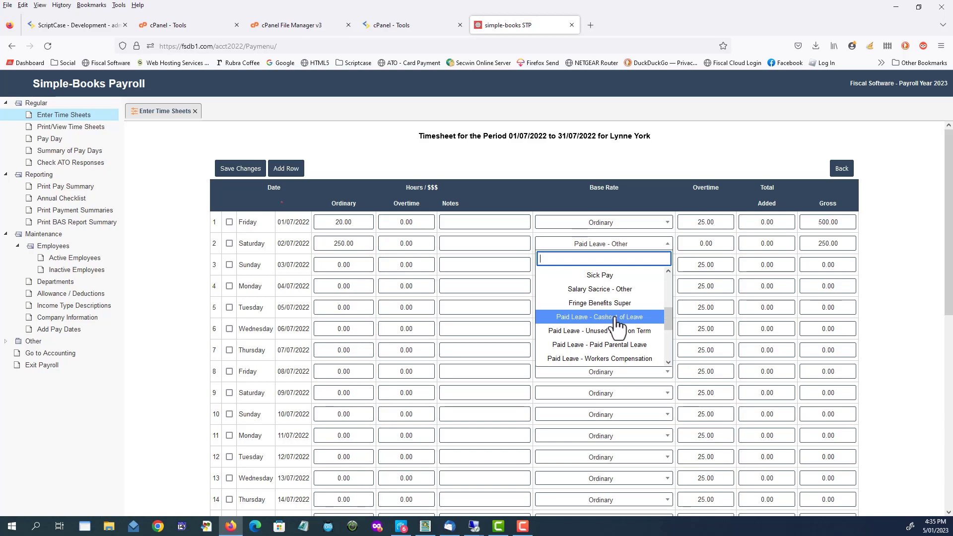
{"action": "scroll", "coordinate": [615, 333], "scroll_direction": "down", "scroll_amount": 1}
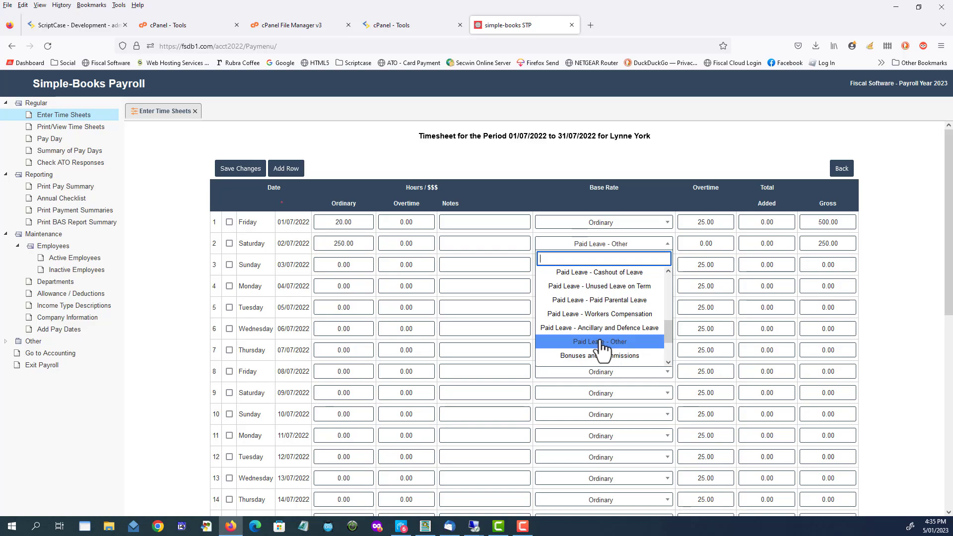
{"action": "left_click_drag", "start_coordinate": [668, 330], "coordinate": [670, 347]}
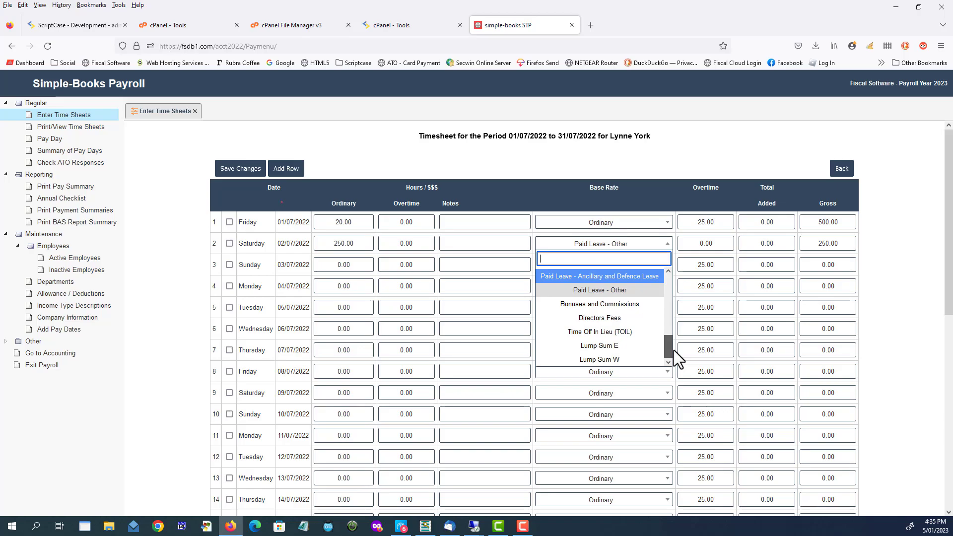
Use Paid Leave - Other as the base rate for 02/07/2022, save the timesheet and return to the employee list.
{"action": "left_click", "coordinate": [592, 292]}
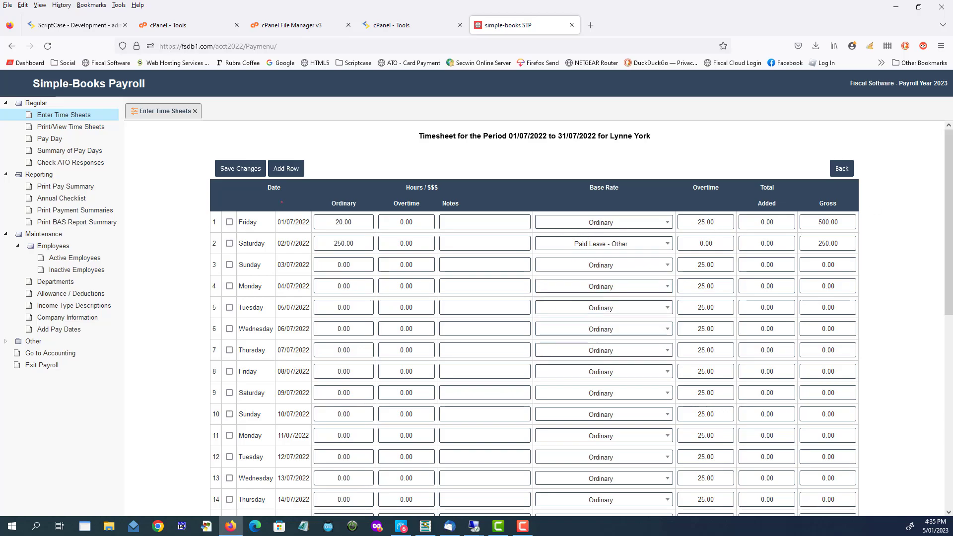
{"action": "left_click", "coordinate": [243, 170]}
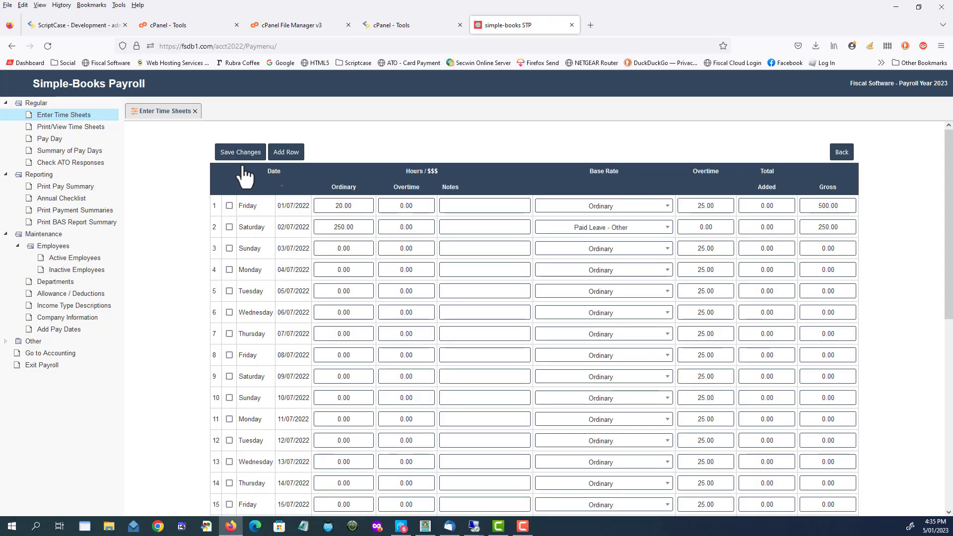
{"action": "left_click", "coordinate": [841, 152]}
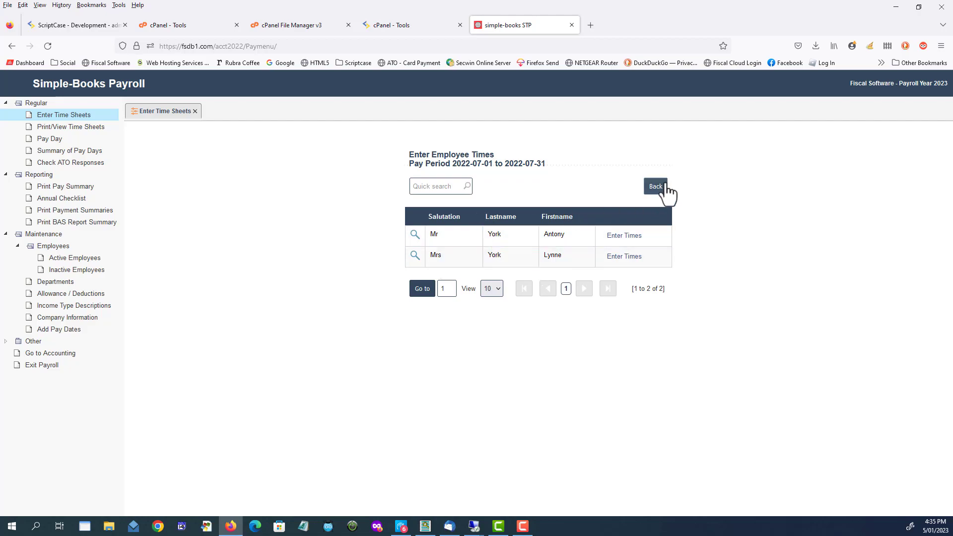
Start the pay day for the period 2022-07-01 to 2022-07-31 with Normal Lodgement as the lodgment type.
{"action": "left_click", "coordinate": [50, 139]}
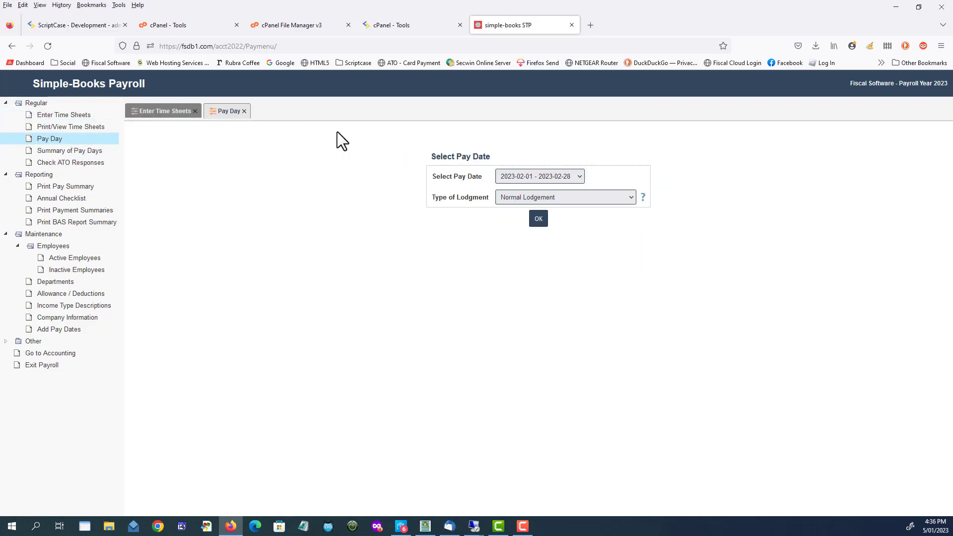
{"action": "left_click", "coordinate": [524, 177]}
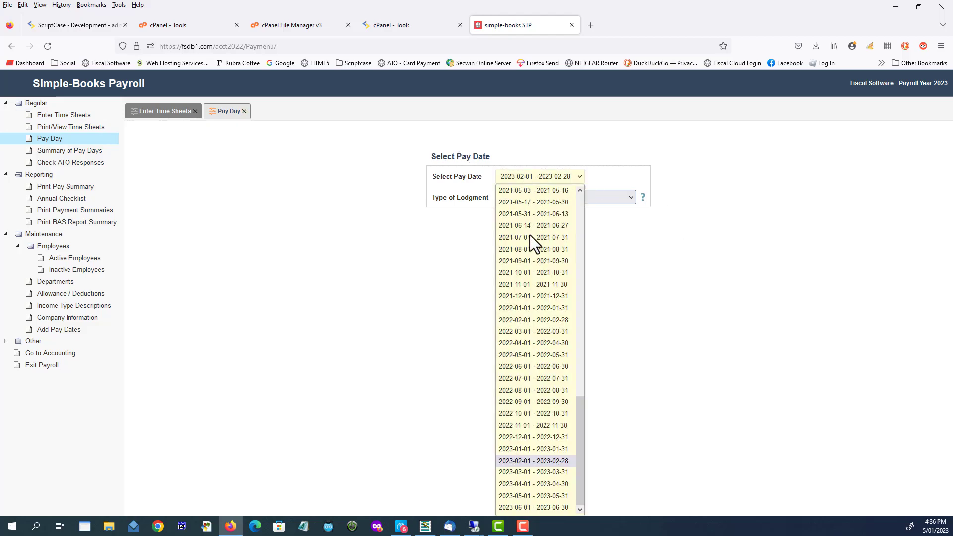
{"action": "left_click", "coordinate": [514, 379]}
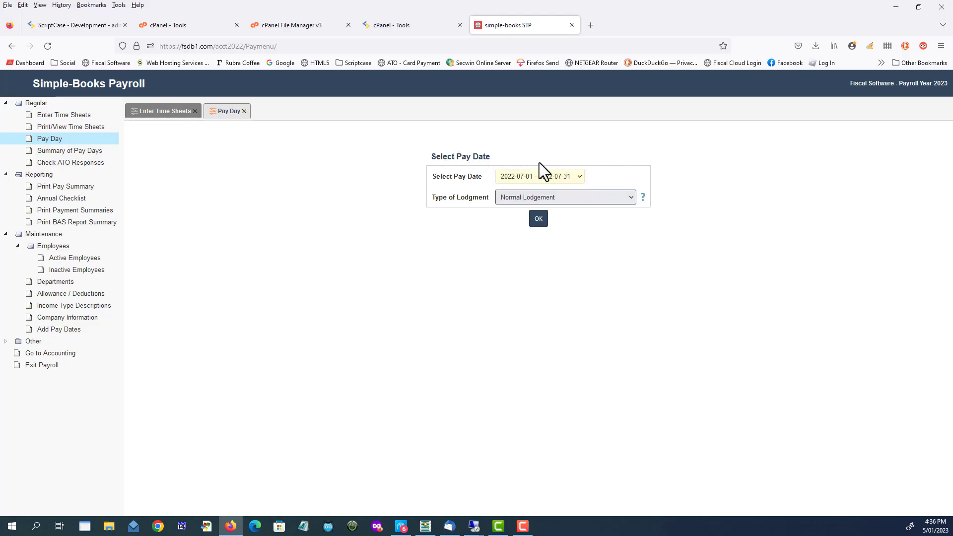
{"action": "left_click", "coordinate": [561, 195]}
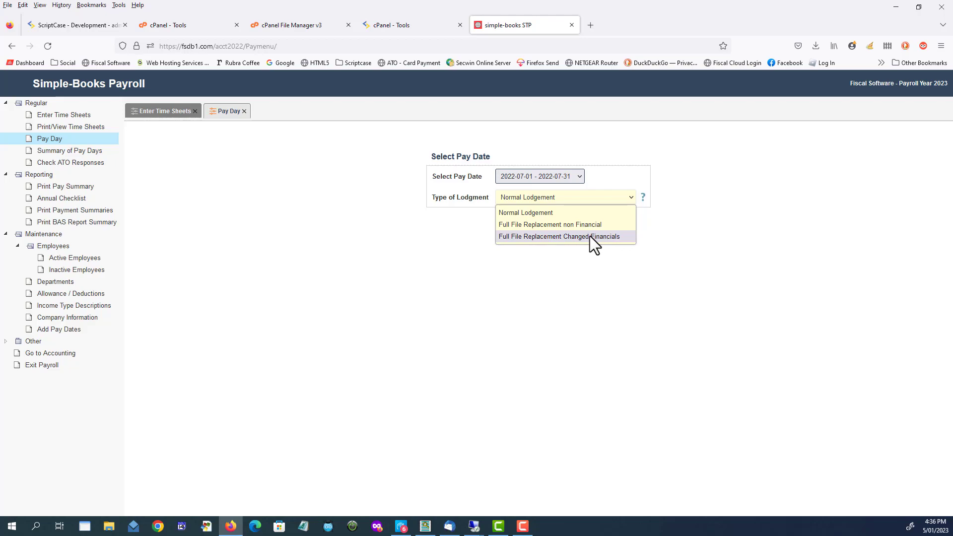
{"action": "left_click", "coordinate": [535, 212]}
{"action": "left_click", "coordinate": [538, 219]}
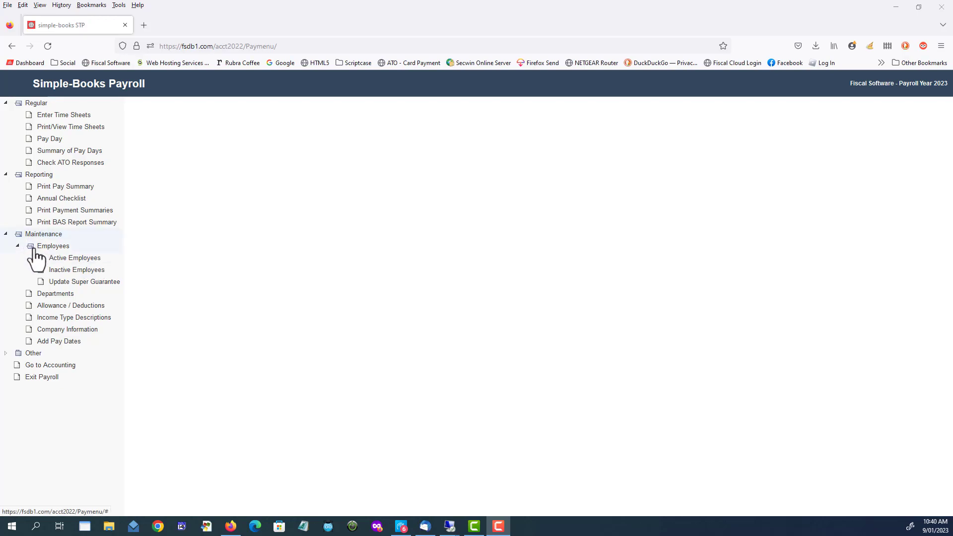
Update the super guarantee rate for all employees to 10.5 and close the update form.
{"action": "left_click", "coordinate": [84, 283]}
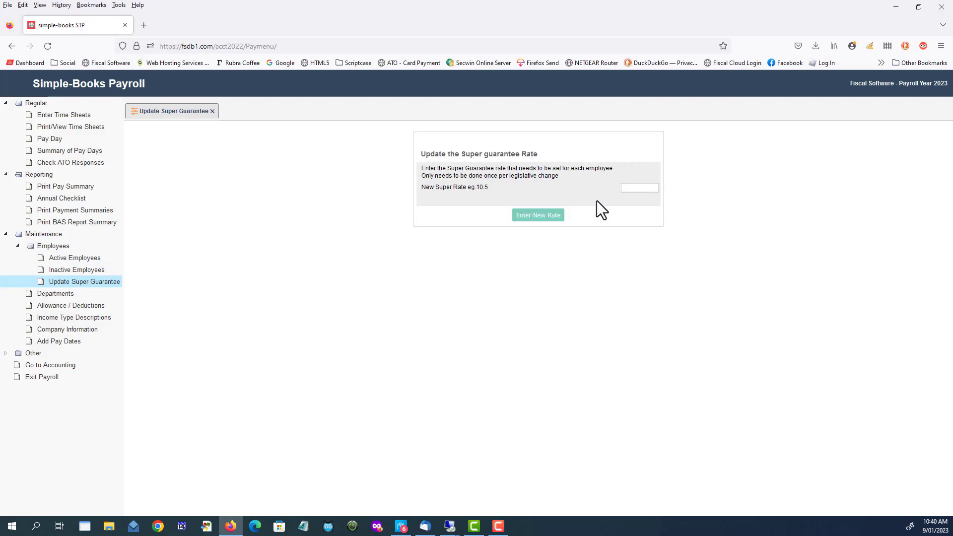
{"action": "left_click", "coordinate": [648, 189]}
{"action": "type", "text": "10.5"}
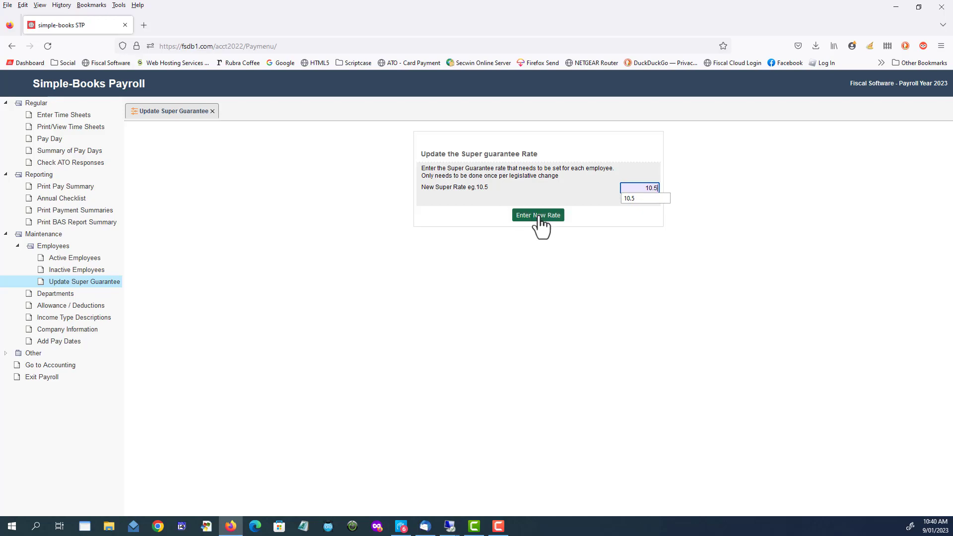
{"action": "left_click", "coordinate": [539, 219]}
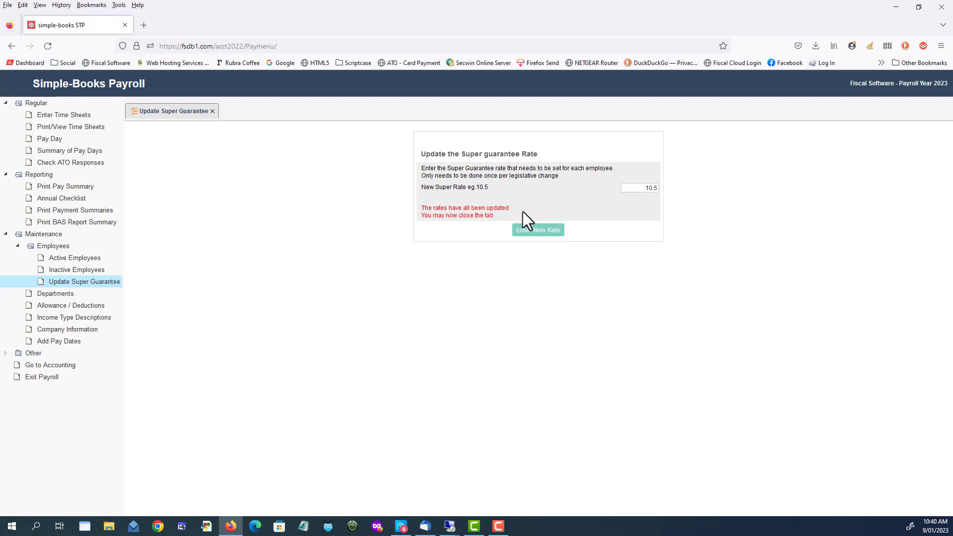
{"action": "left_click", "coordinate": [212, 111]}
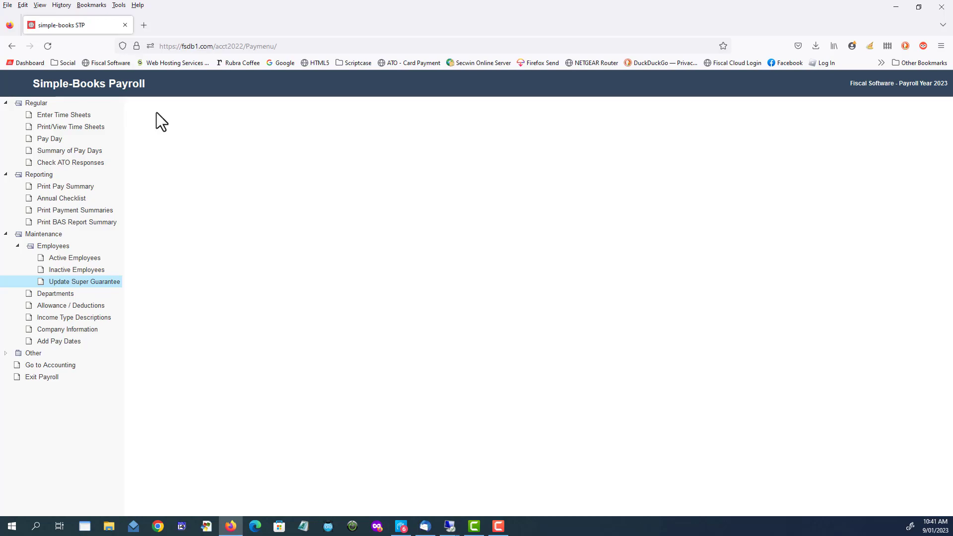
Open the first employee's timesheet for the pay period 2022-07-01 to 2022-07-31.
{"action": "left_click", "coordinate": [78, 115]}
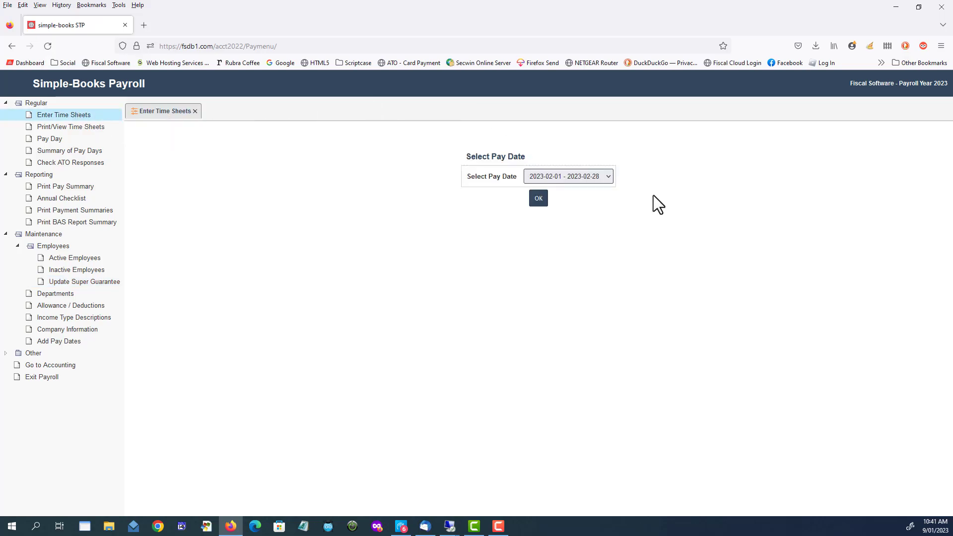
{"action": "left_click", "coordinate": [581, 175]}
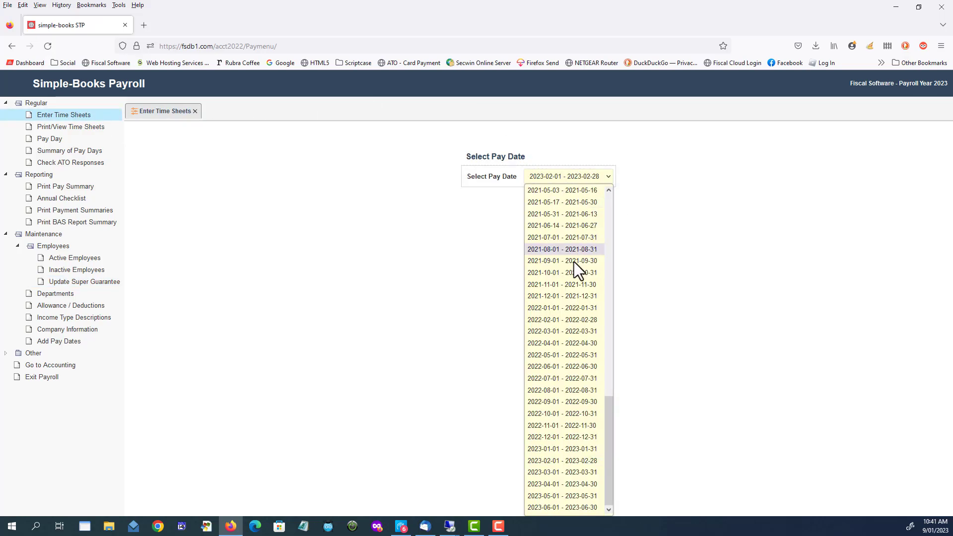
{"action": "left_click", "coordinate": [540, 379]}
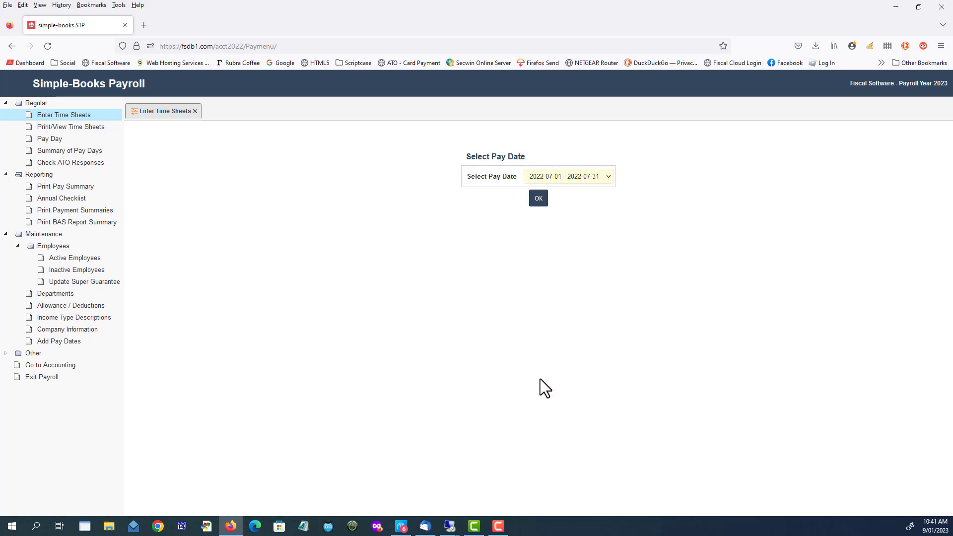
{"action": "left_click", "coordinate": [537, 199]}
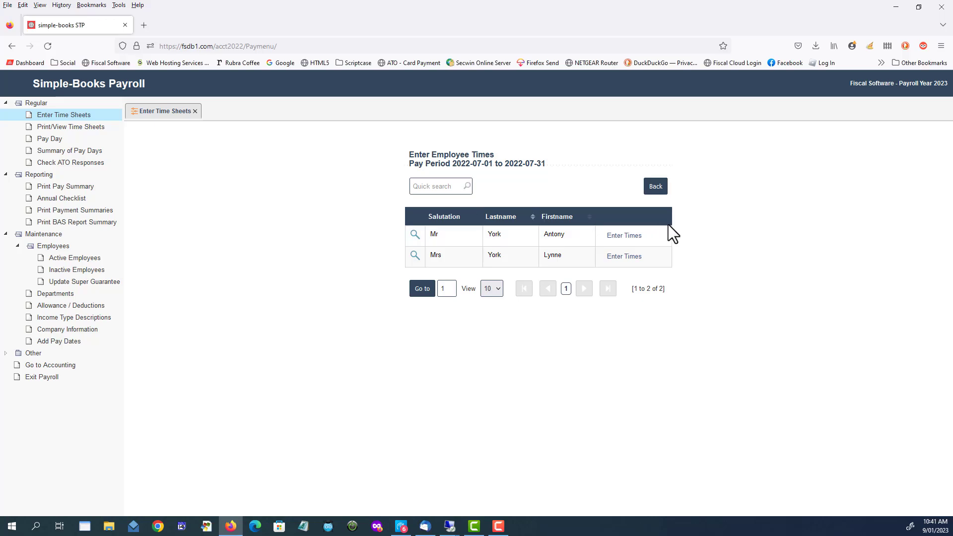
{"action": "left_click", "coordinate": [632, 237]}
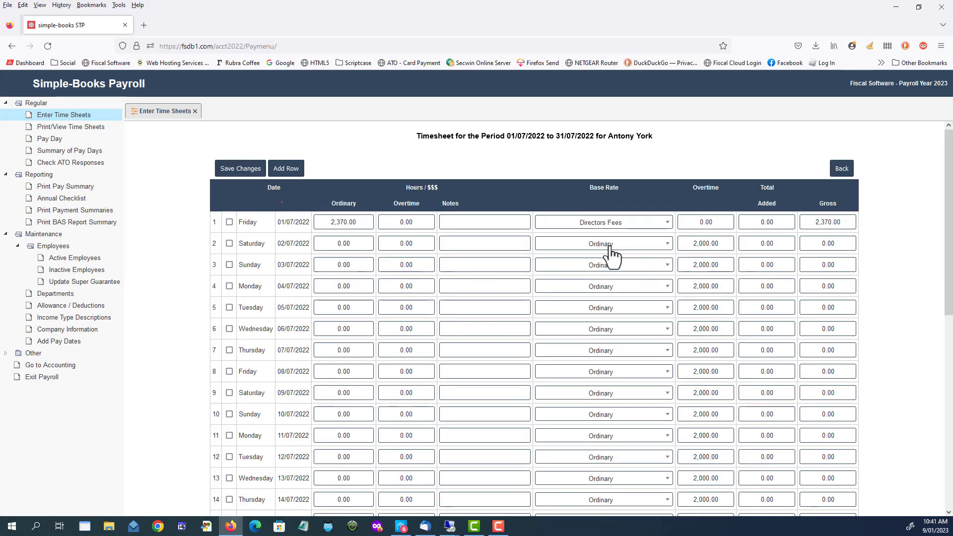
Try a Fringe Benefits Super entry of 1,000 on 02/07/2022, acknowledging the salary sacrifice notice, and leave the timesheet without saving.
{"action": "left_click", "coordinate": [614, 250]}
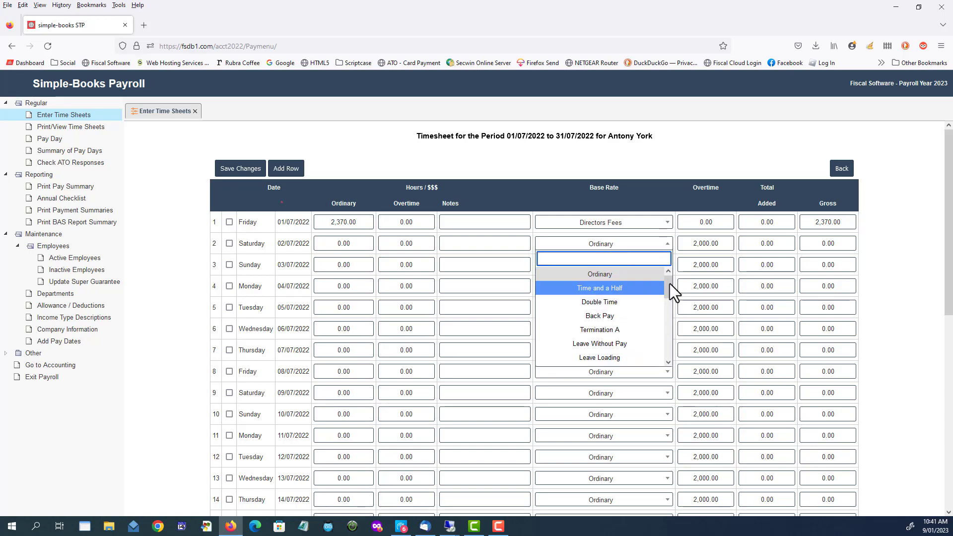
{"action": "left_click_drag", "start_coordinate": [667, 286], "coordinate": [662, 320]}
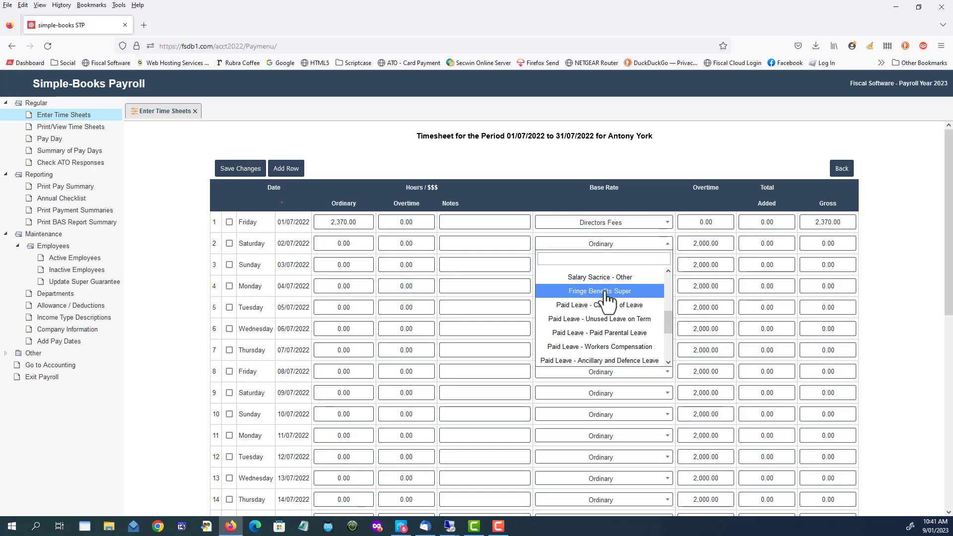
{"action": "left_click", "coordinate": [606, 293]}
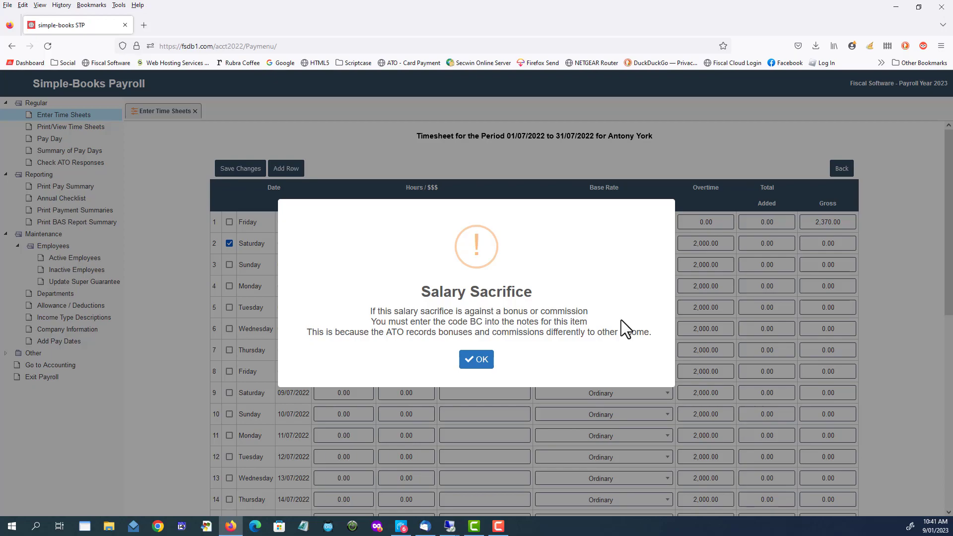
{"action": "left_click", "coordinate": [477, 360]}
{"action": "left_click", "coordinate": [359, 240]}
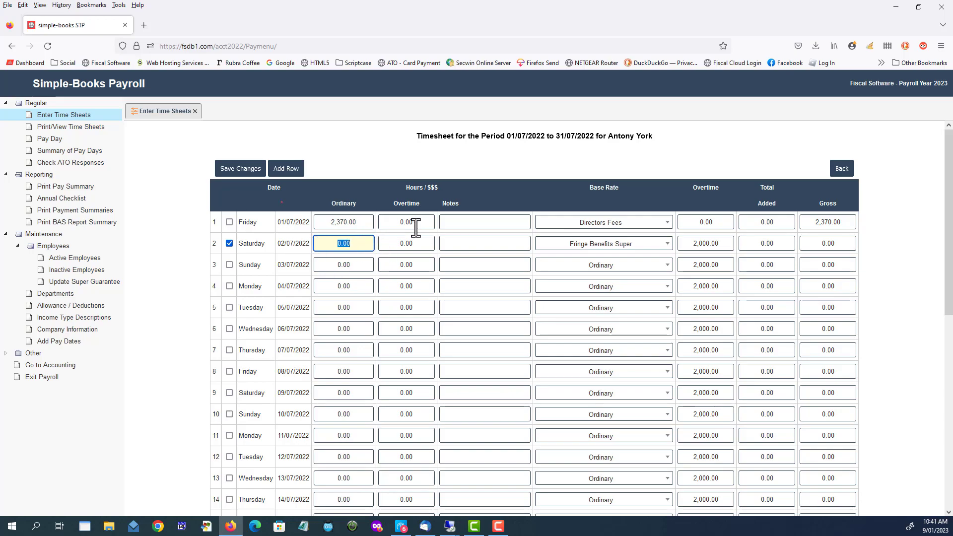
{"action": "type", "text": "1"}
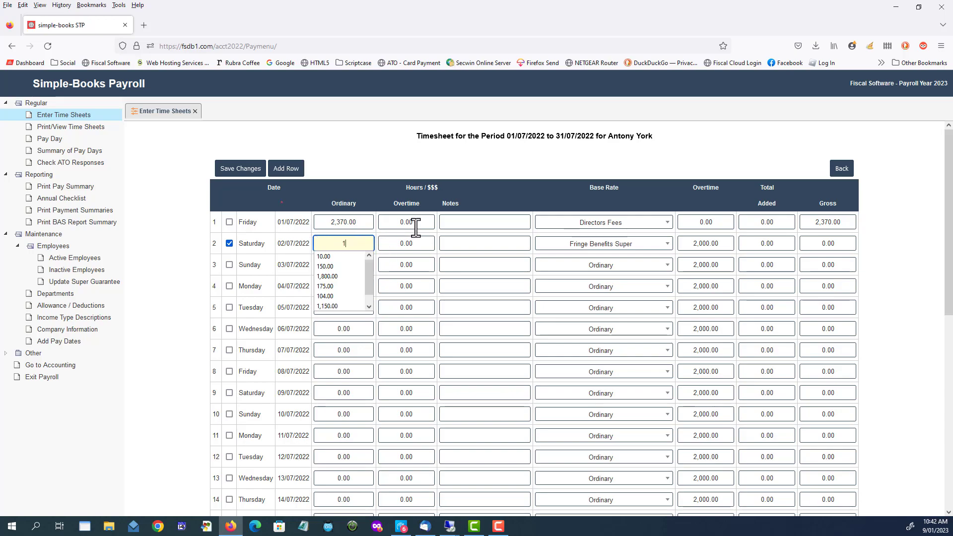
{"action": "type", "text": ",000"}
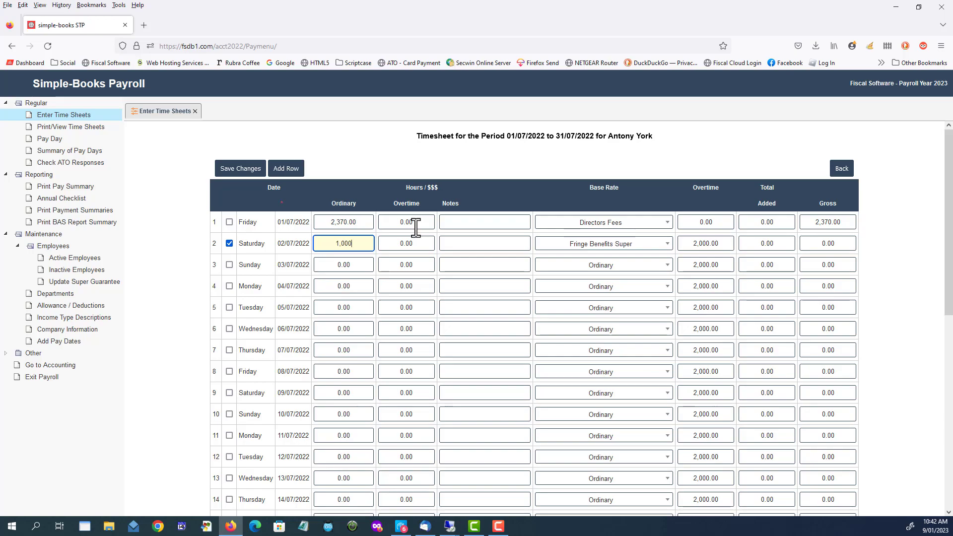
{"action": "key", "text": "Tab"}
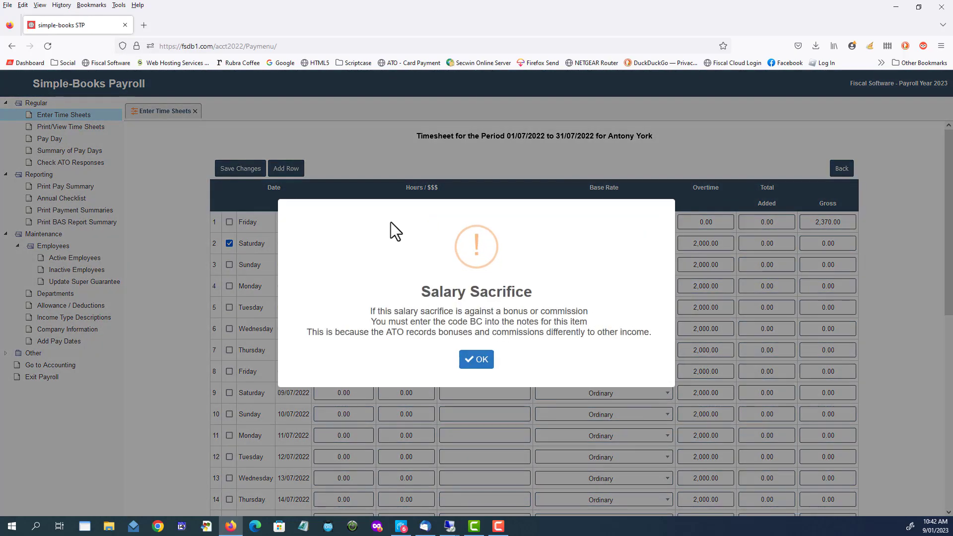
{"action": "left_click", "coordinate": [477, 365]}
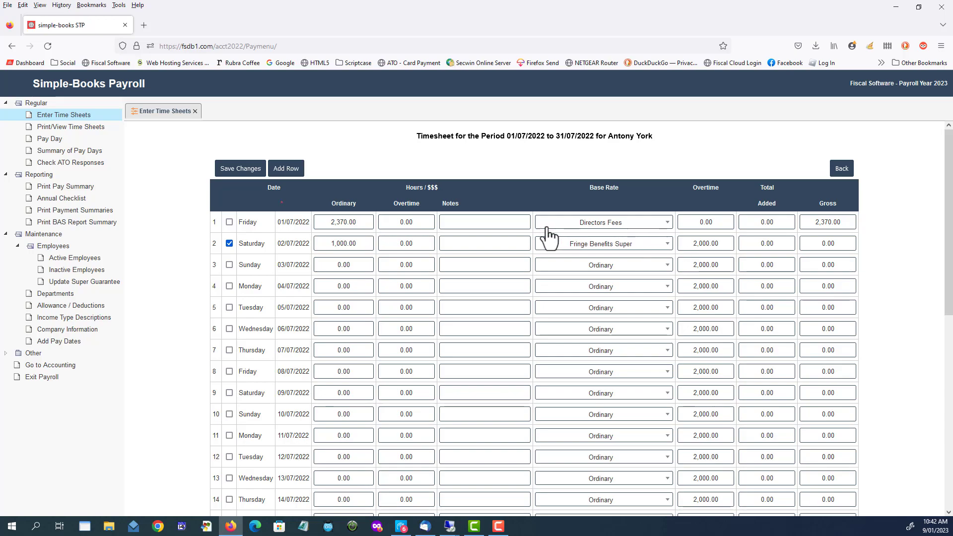
{"action": "left_click", "coordinate": [841, 168]}
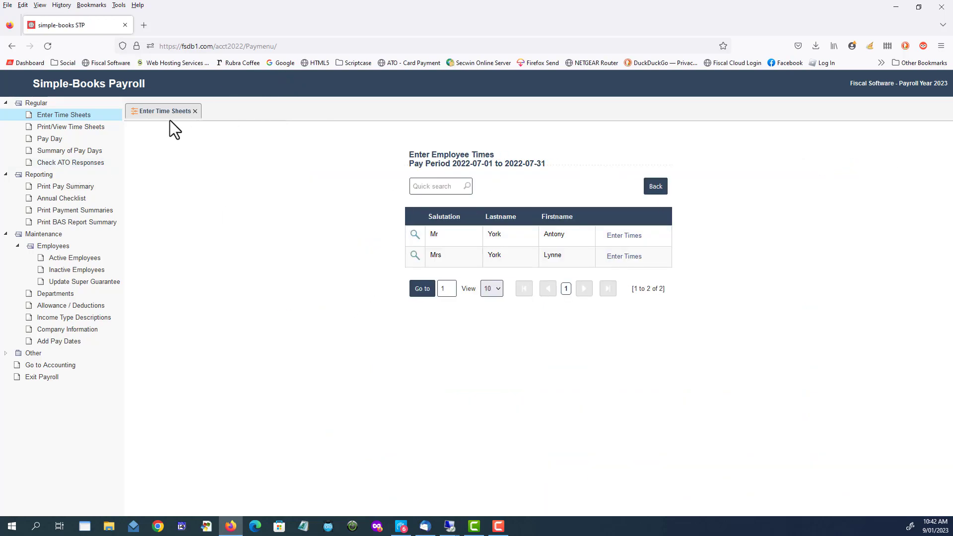
{"action": "left_click", "coordinate": [196, 111]}
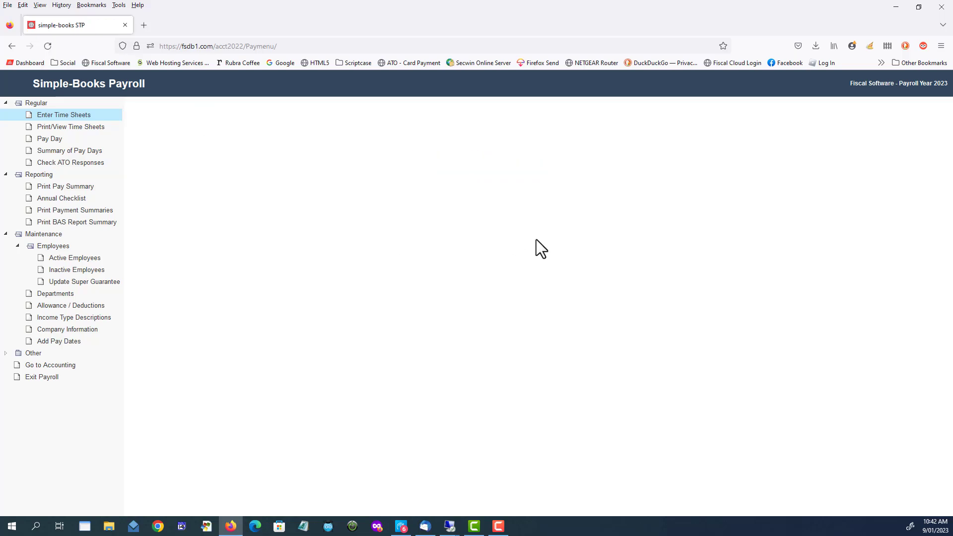